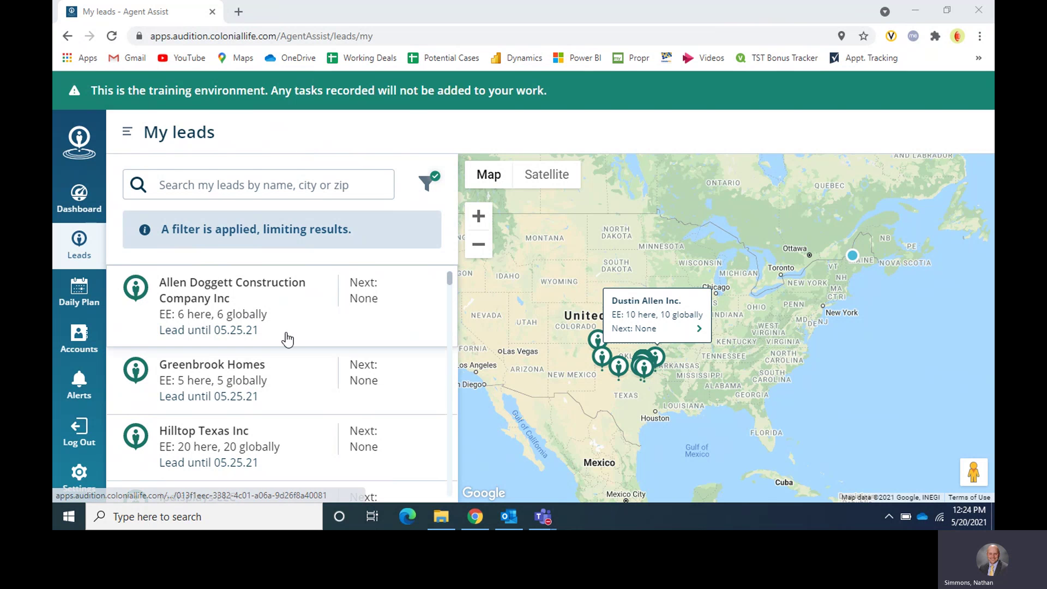
# Examine the new leads on the map around Texas and browse through their entries in the My leads list
pyautogui.click(618, 366)
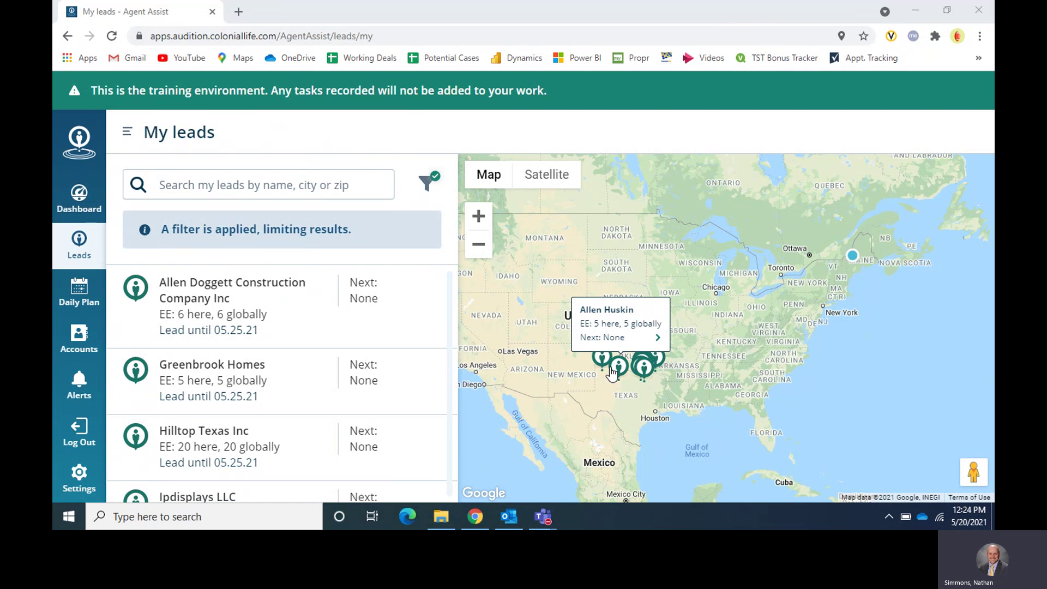
pyautogui.scroll(3, 617, 392)
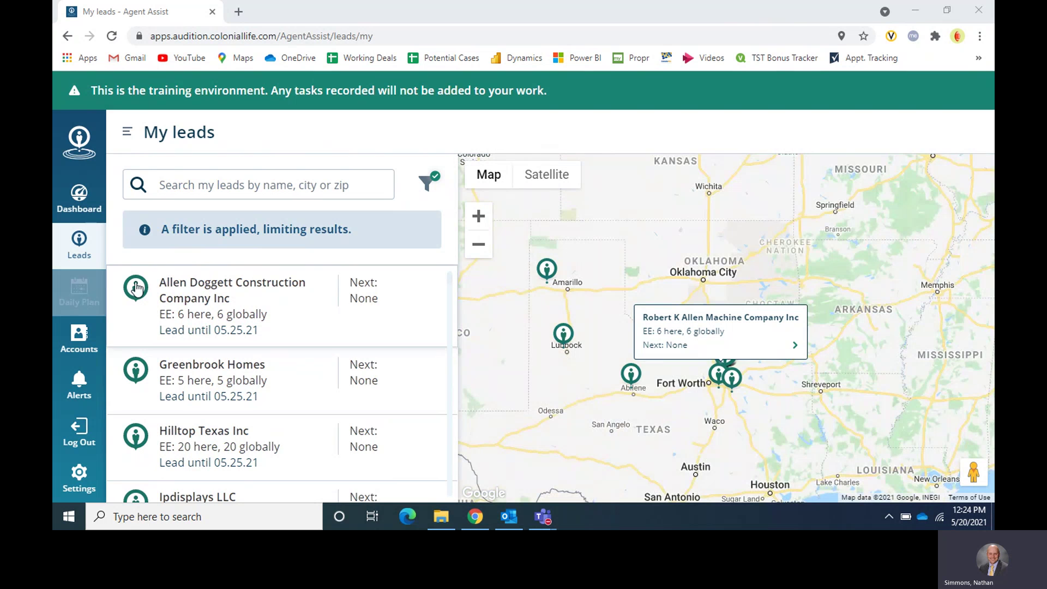
pyautogui.scroll(-1, 162, 344)
pyautogui.scroll(-7, 163, 360)
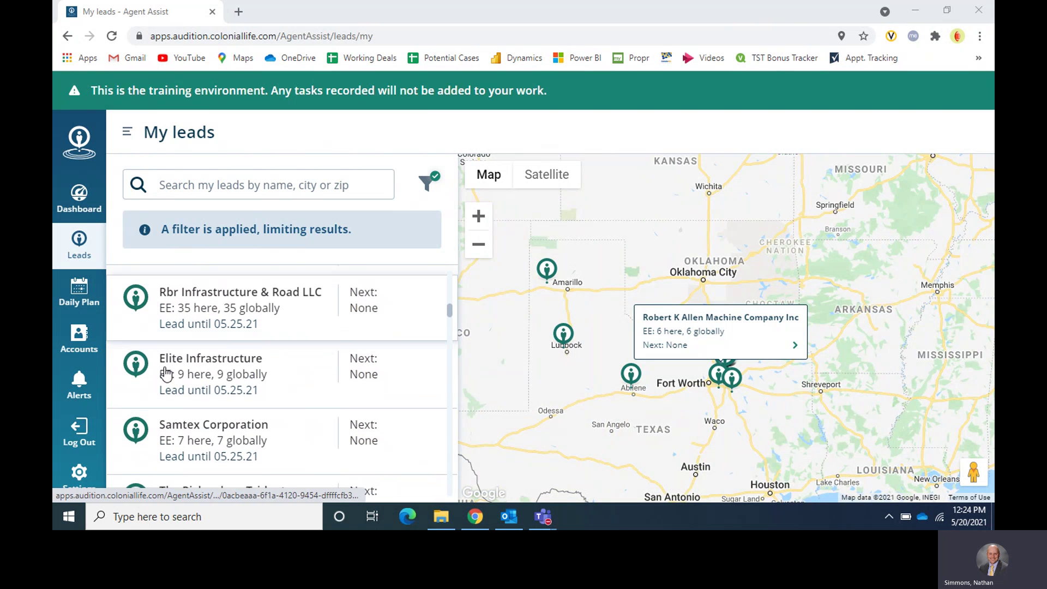
pyautogui.scroll(2, 167, 372)
pyautogui.scroll(-4, 166, 373)
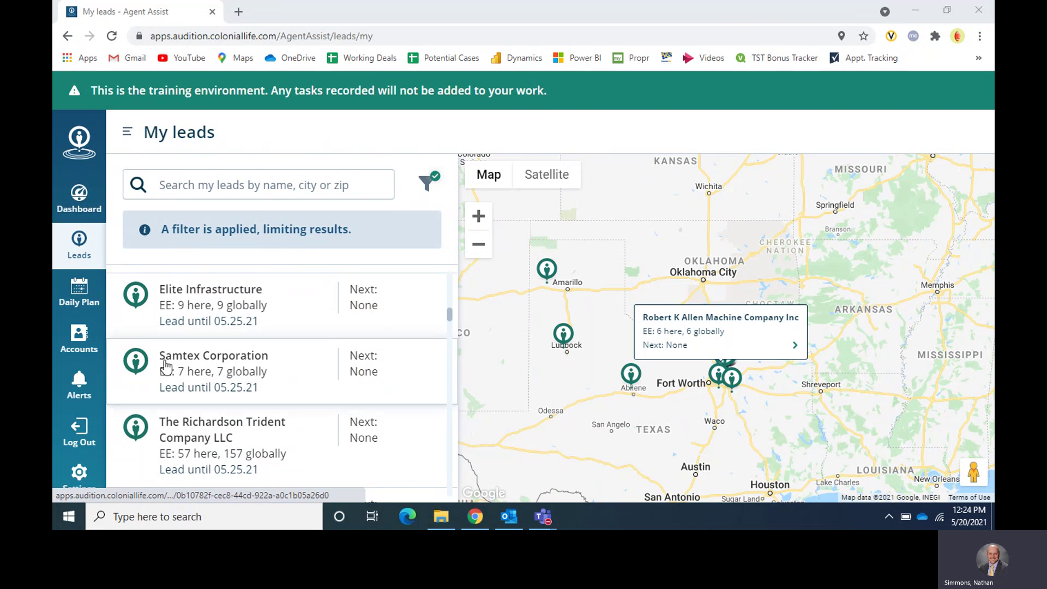
pyautogui.scroll(-12, 173, 369)
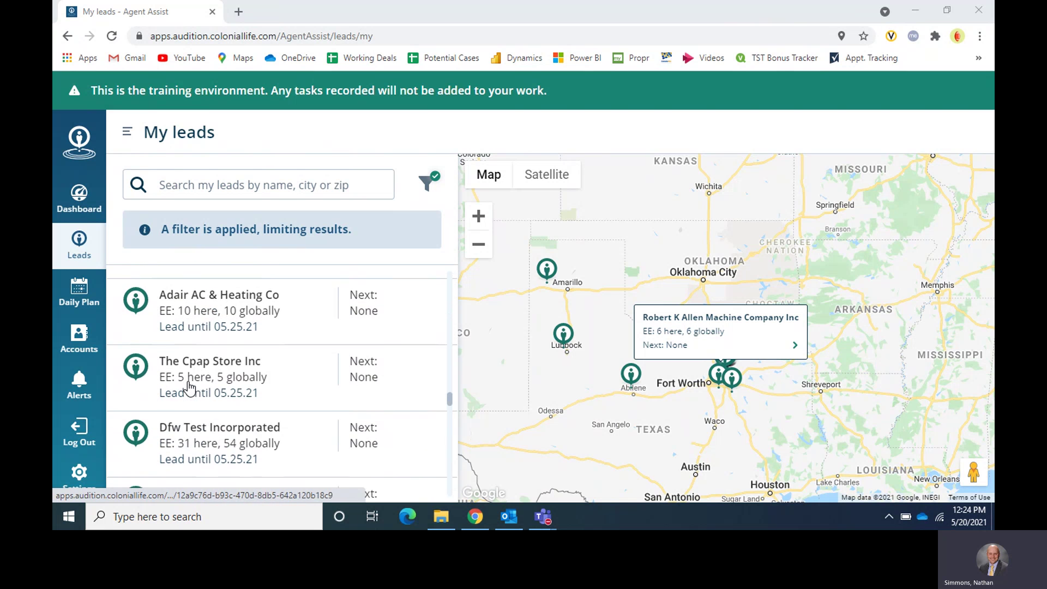
pyautogui.scroll(-12, 189, 388)
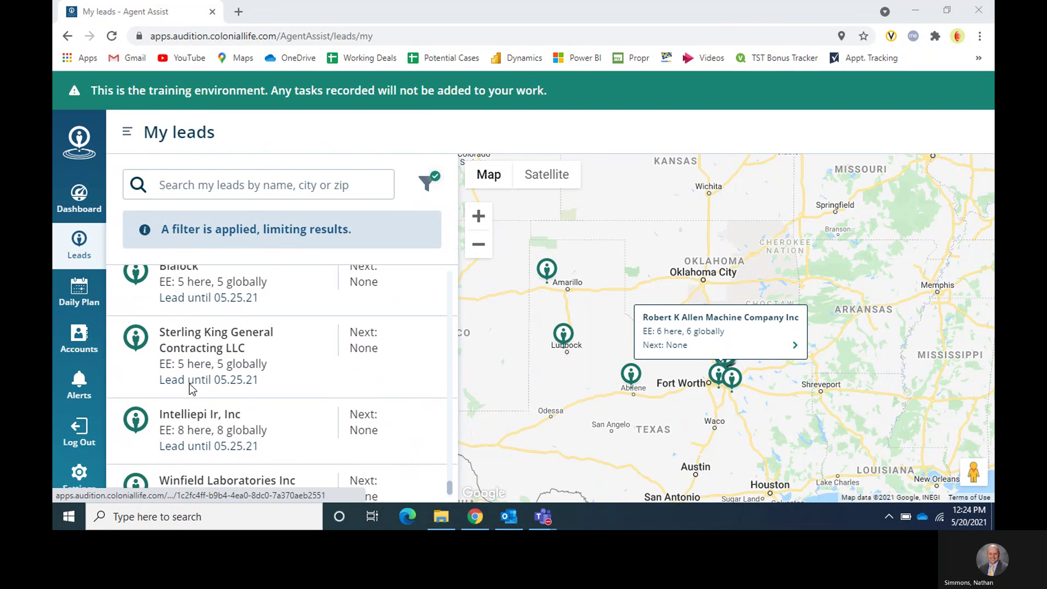
# Change the lead status filter from New Lead to Qualified, apply it and close the filters
pyautogui.click(426, 186)
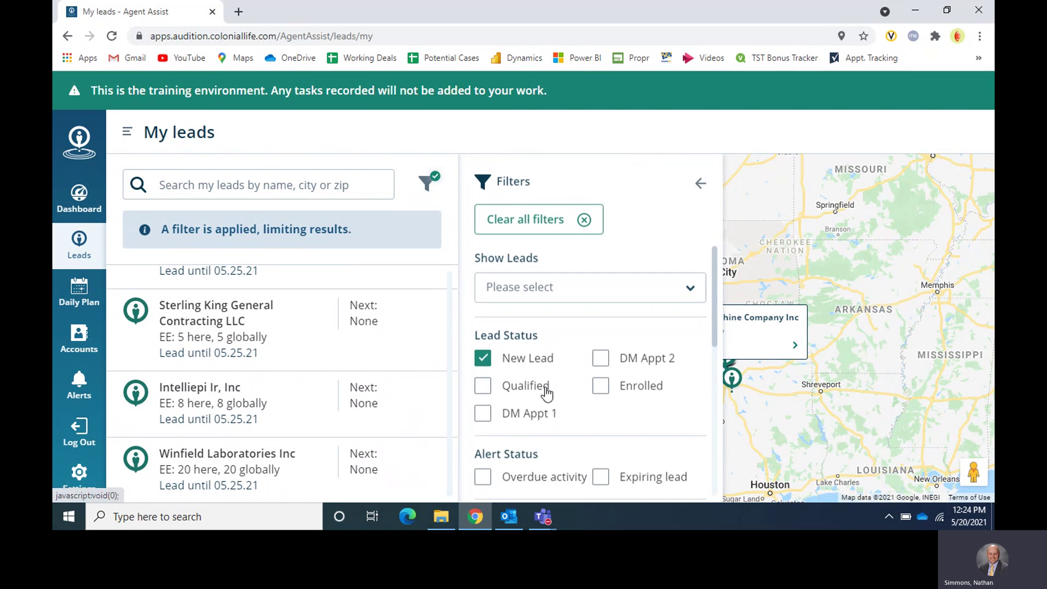
pyautogui.click(430, 195)
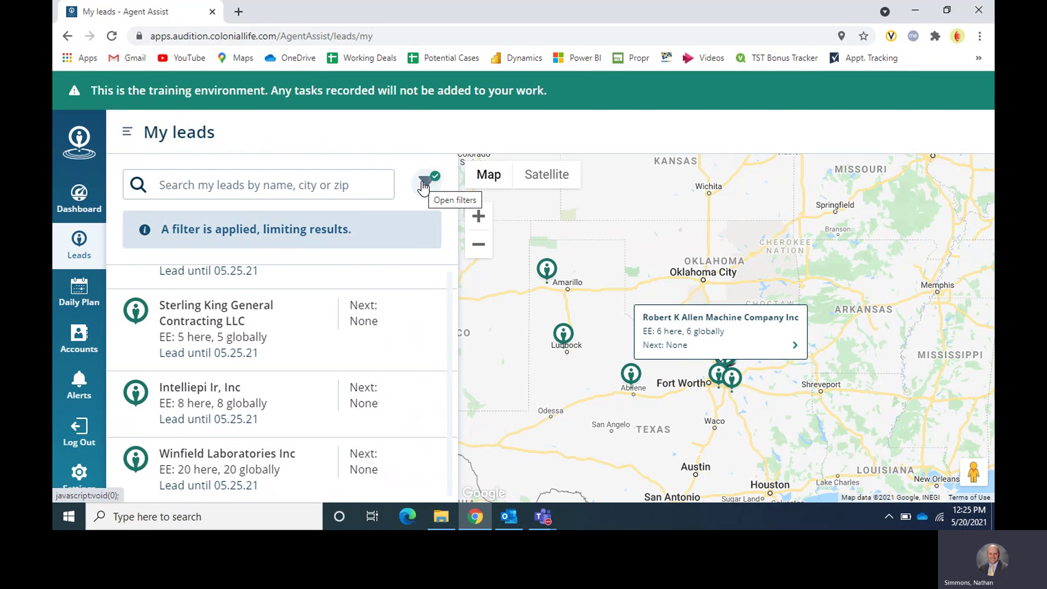
pyautogui.click(424, 186)
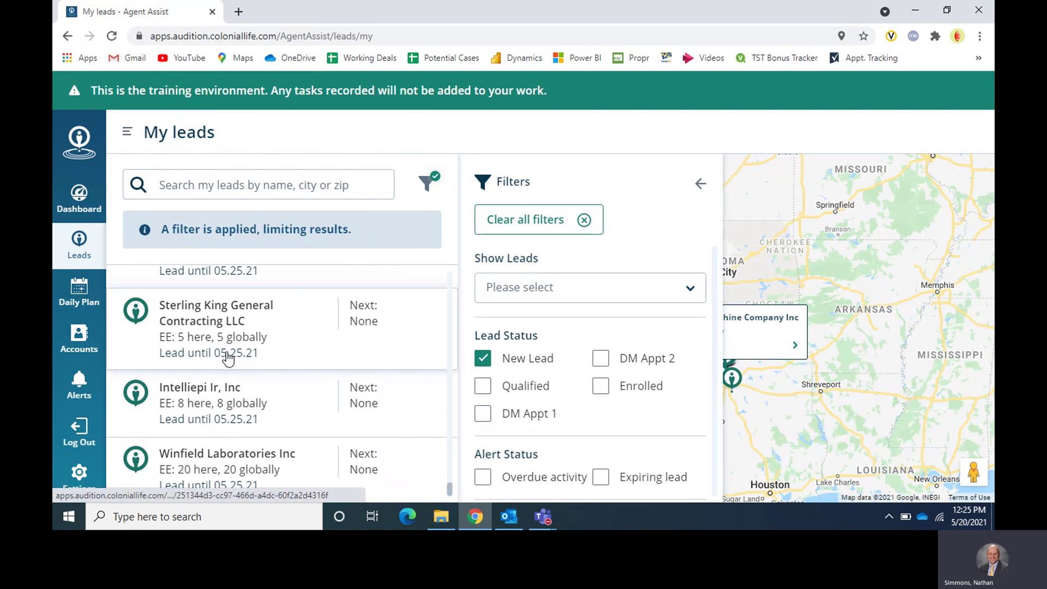
pyautogui.click(484, 362)
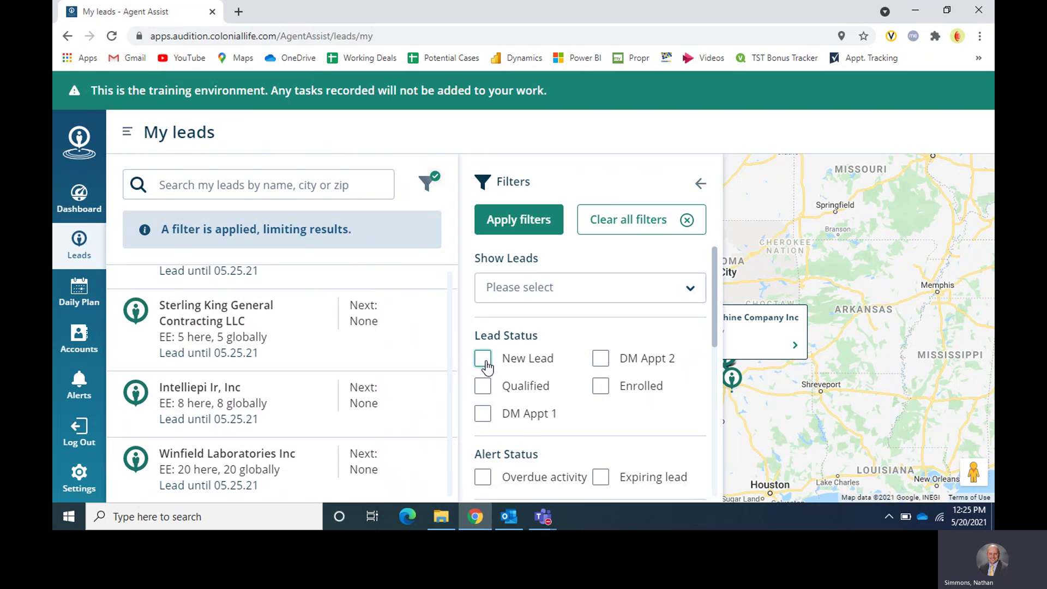
pyautogui.click(483, 387)
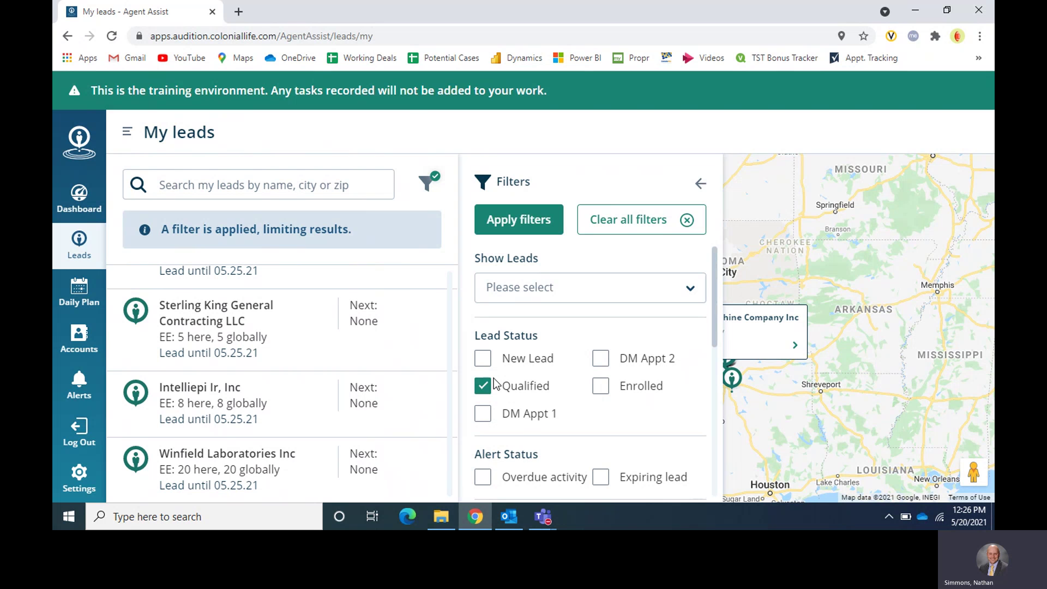
pyautogui.click(487, 385)
pyautogui.click(484, 359)
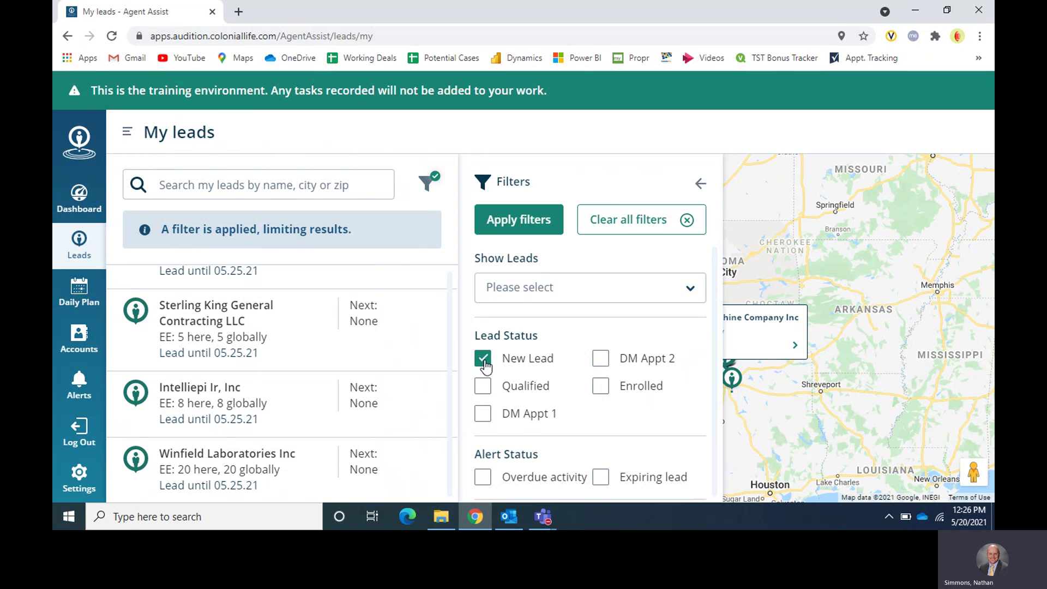
pyautogui.click(483, 359)
pyautogui.click(483, 387)
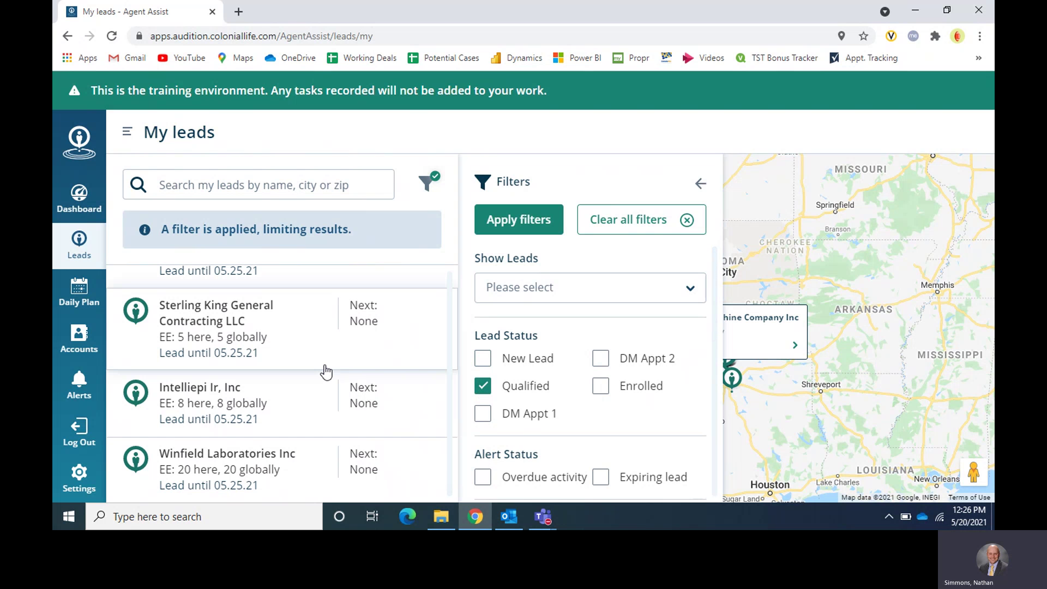
pyautogui.click(528, 229)
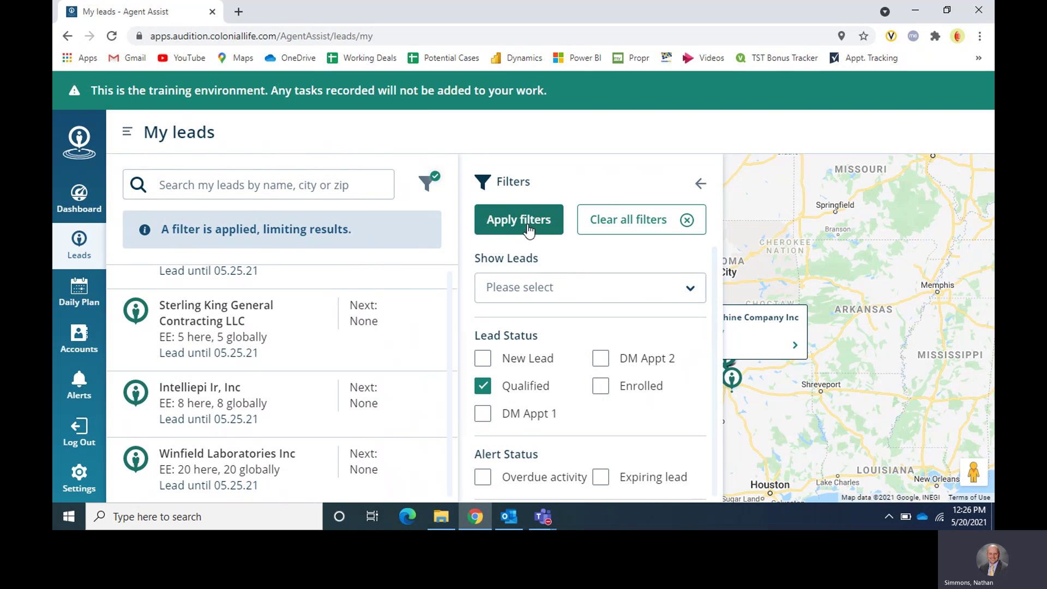
pyautogui.click(695, 187)
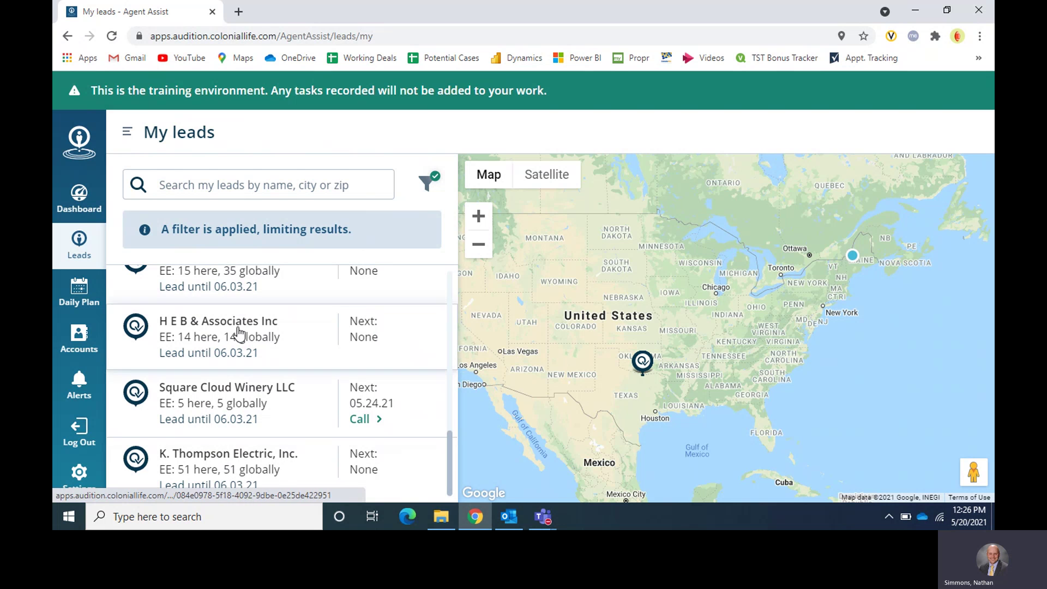
# Review the qualified leads in the list and inspect the Picker Components Corp. marker on the map near Dallas
pyautogui.scroll(1, 240, 340)
pyautogui.scroll(5, 240, 341)
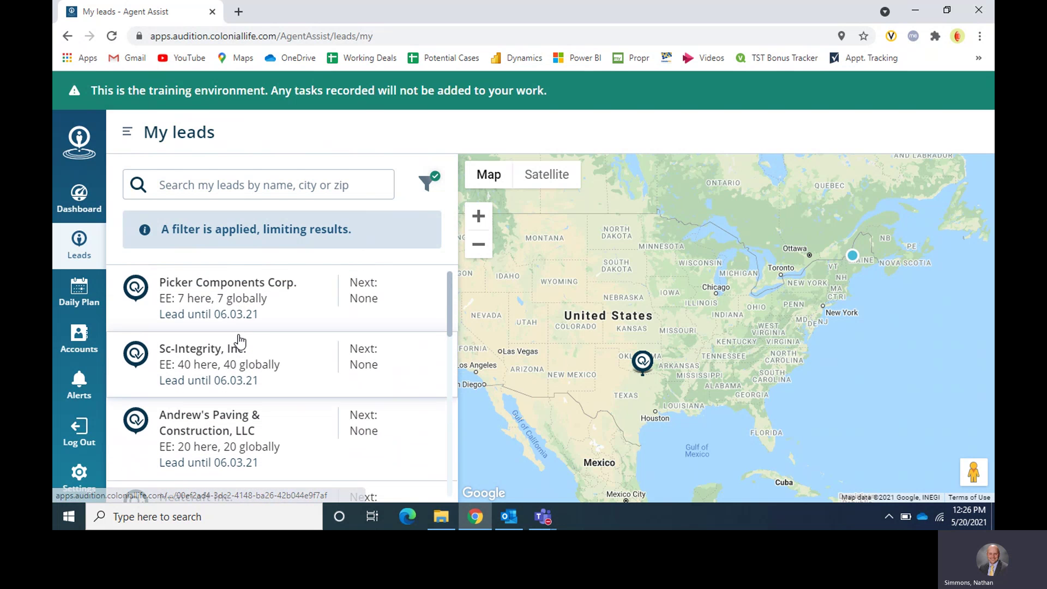
pyautogui.click(643, 361)
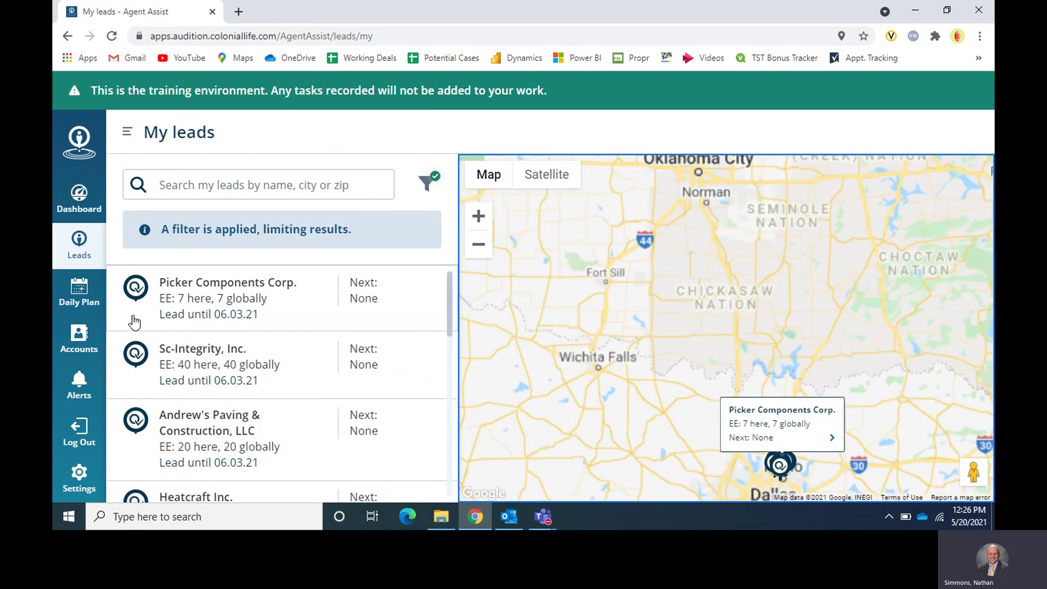
pyautogui.scroll(-3, 192, 339)
pyautogui.scroll(-3, 192, 338)
pyautogui.scroll(-2, 188, 363)
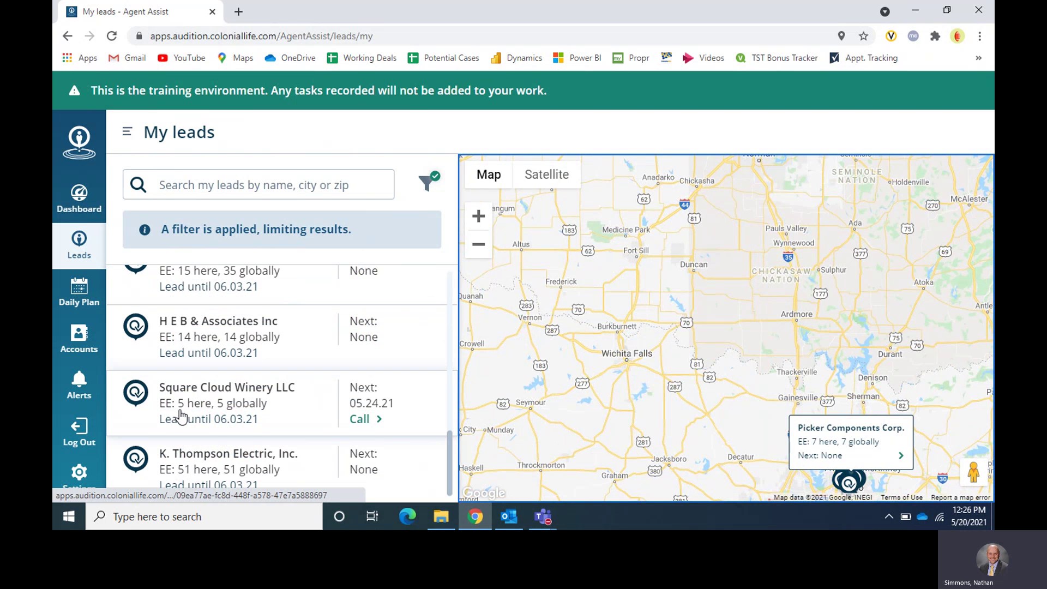
pyautogui.scroll(6, 197, 347)
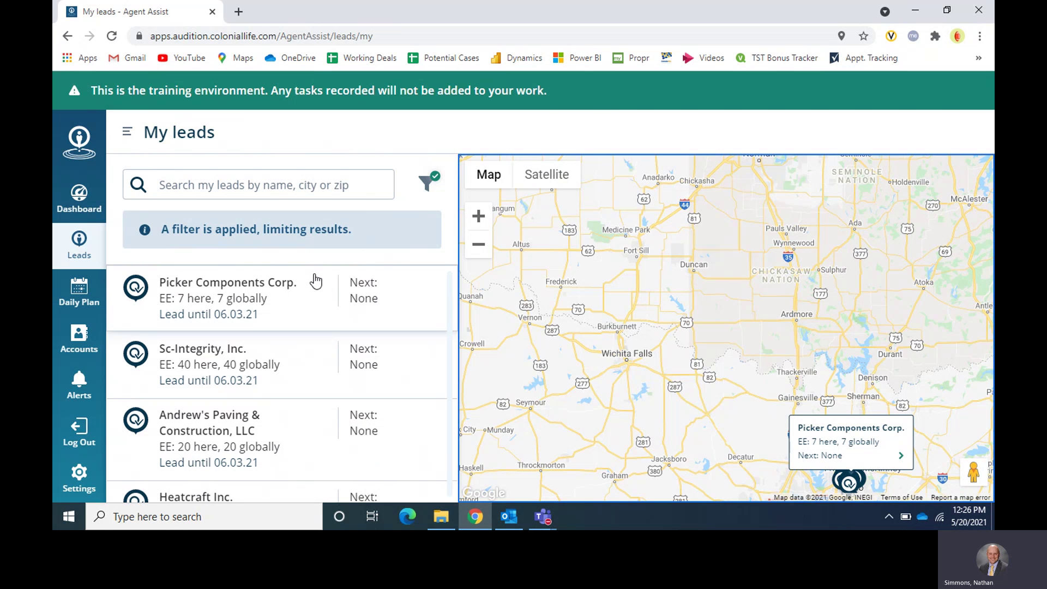
# Sort the qualified leads by Company name: A - Z, apply the filter and close the filters
pyautogui.click(431, 187)
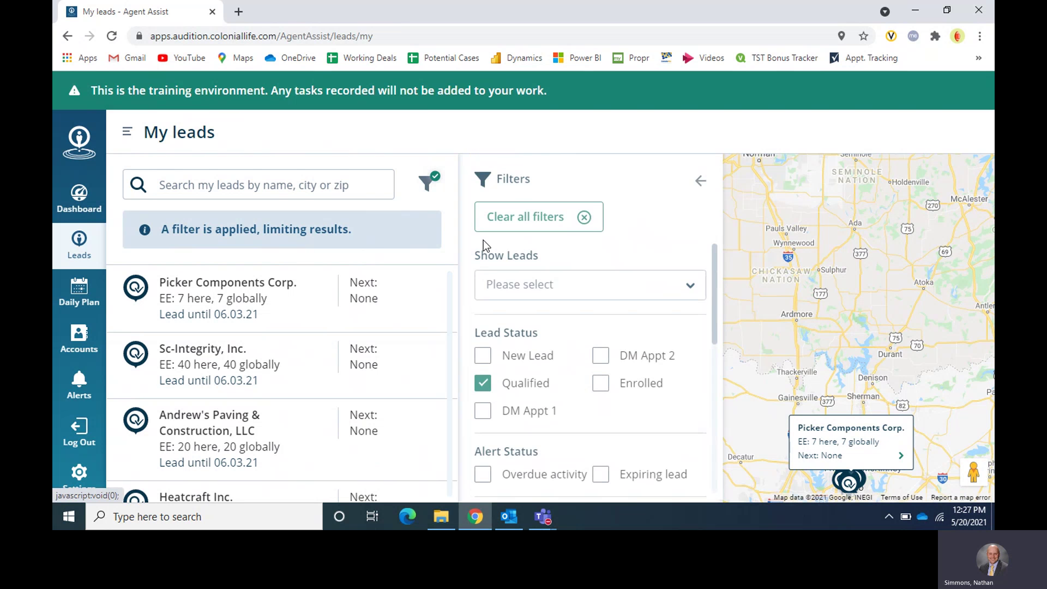
pyautogui.click(523, 291)
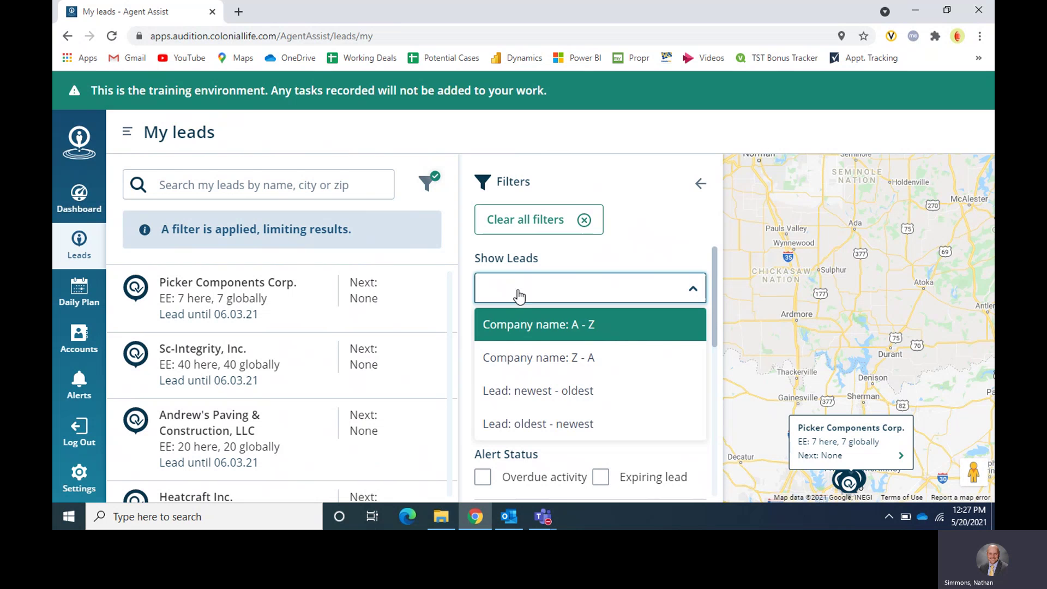
pyautogui.click(533, 325)
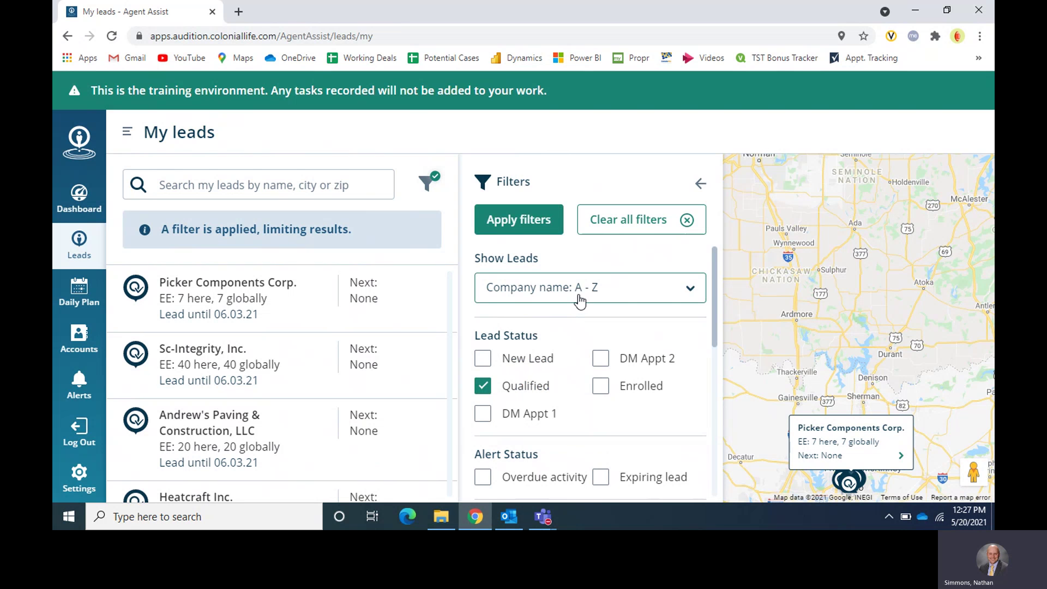
pyautogui.click(519, 225)
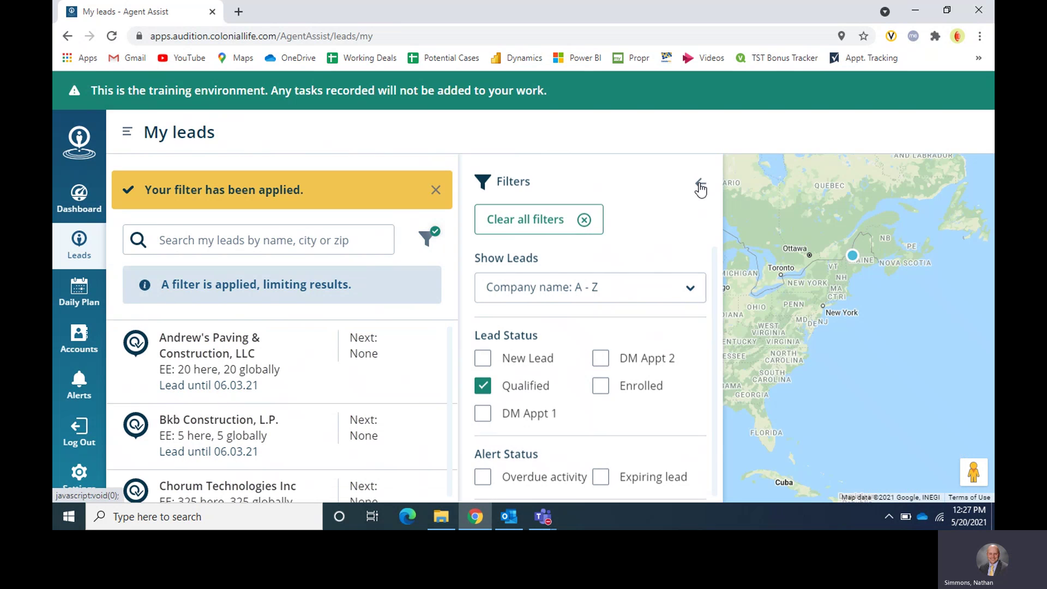
pyautogui.click(700, 187)
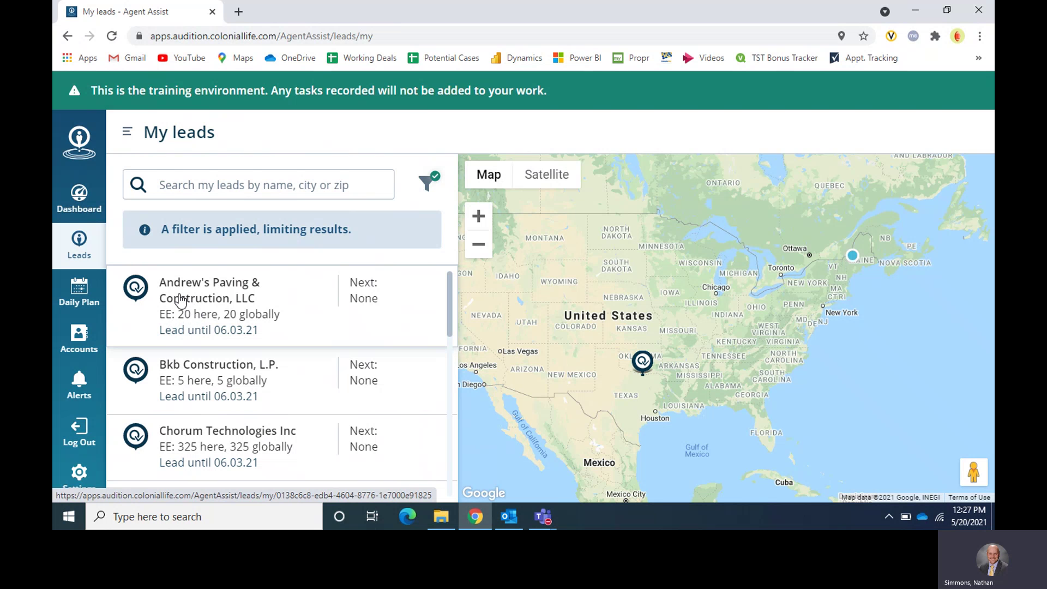
# Browse the alphabetically sorted qualified leads, checking their employee counts, lead expiry dates and next activities
pyautogui.scroll(-1, 176, 298)
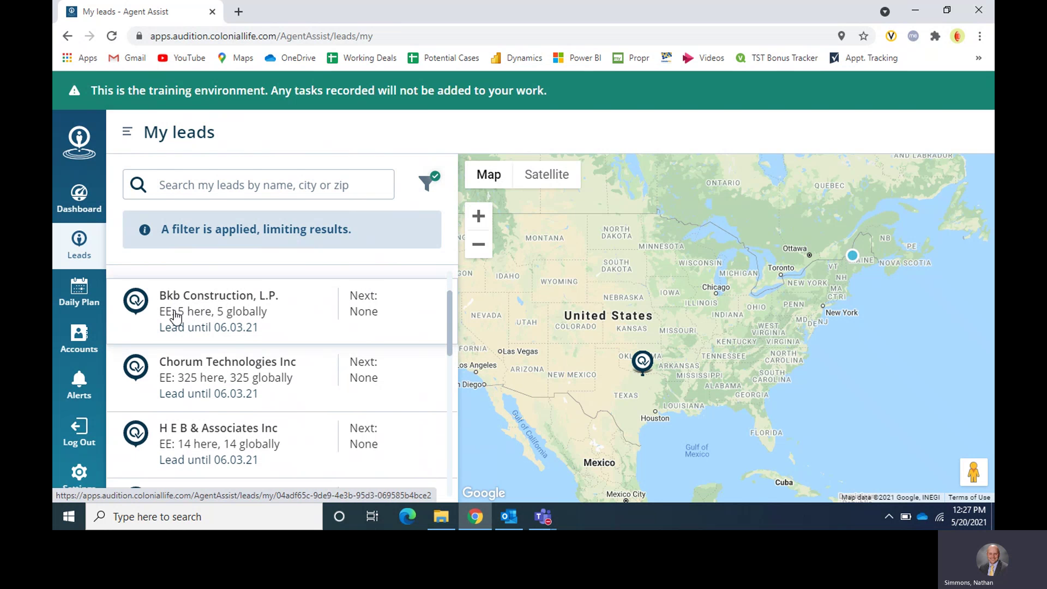
pyautogui.scroll(-1, 176, 315)
pyautogui.scroll(-1, 188, 335)
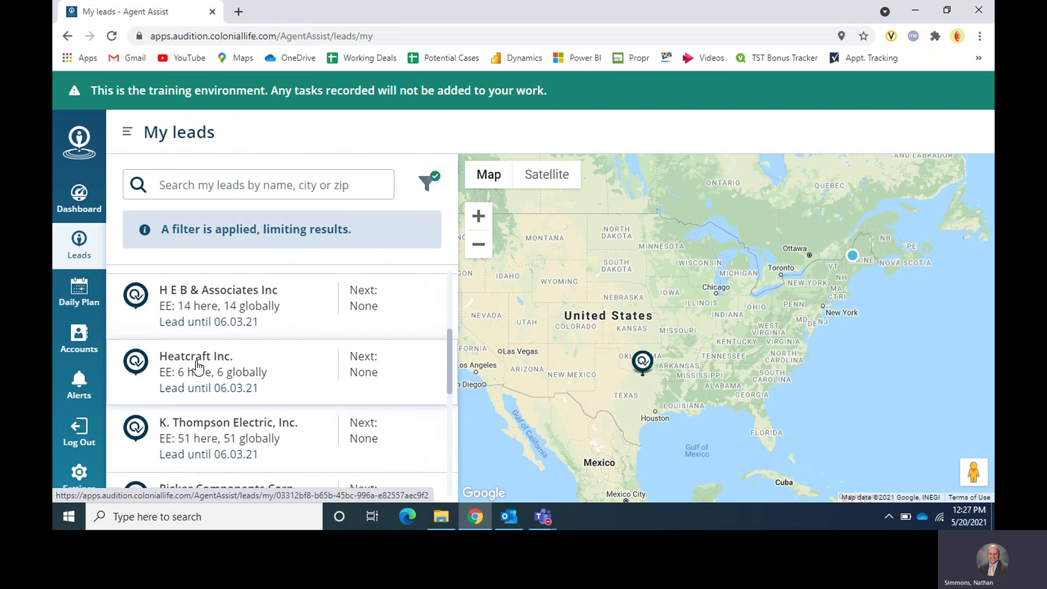
pyautogui.scroll(-1, 165, 401)
pyautogui.scroll(-1, 166, 406)
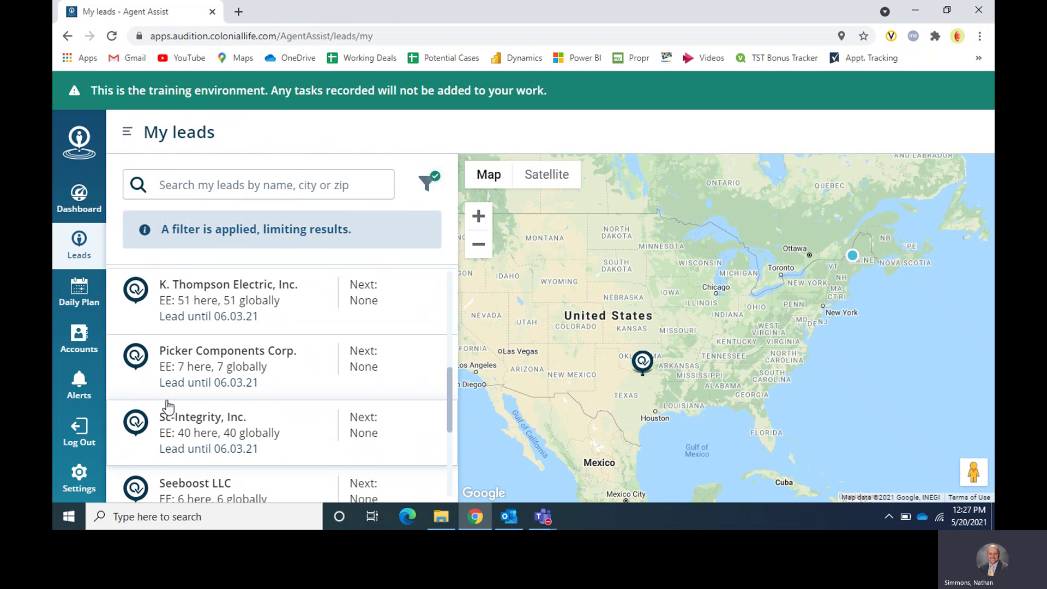
pyautogui.scroll(-1, 181, 443)
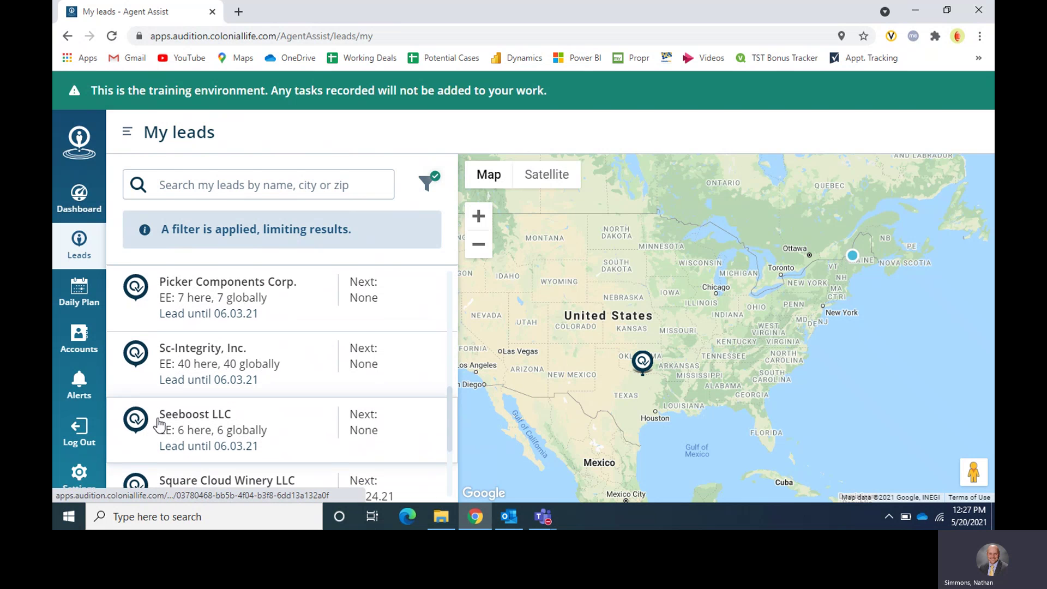
pyautogui.scroll(-2, 167, 403)
pyautogui.scroll(-1, 164, 393)
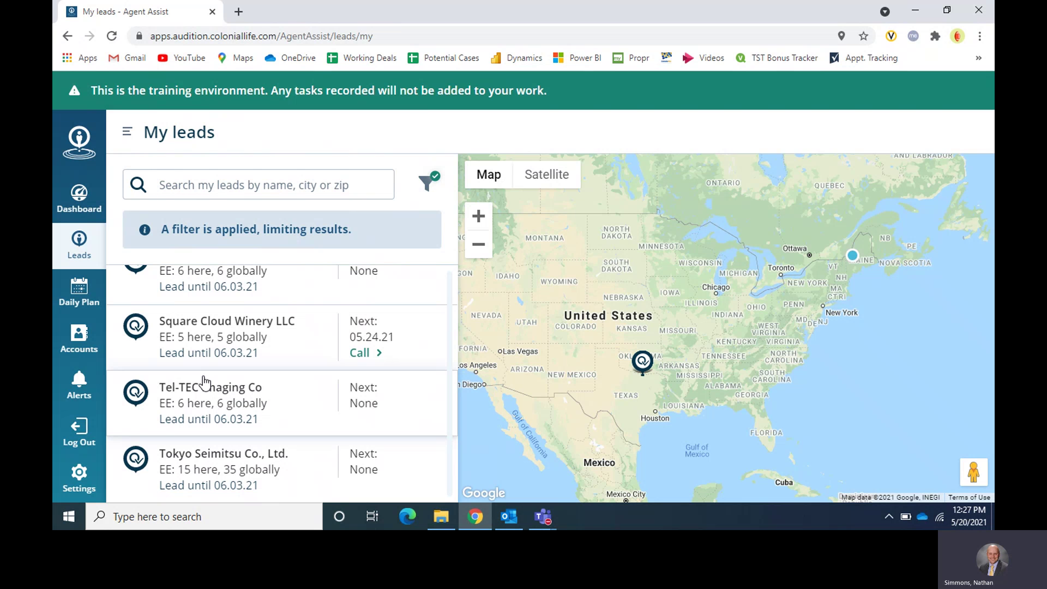
pyautogui.scroll(10, 210, 376)
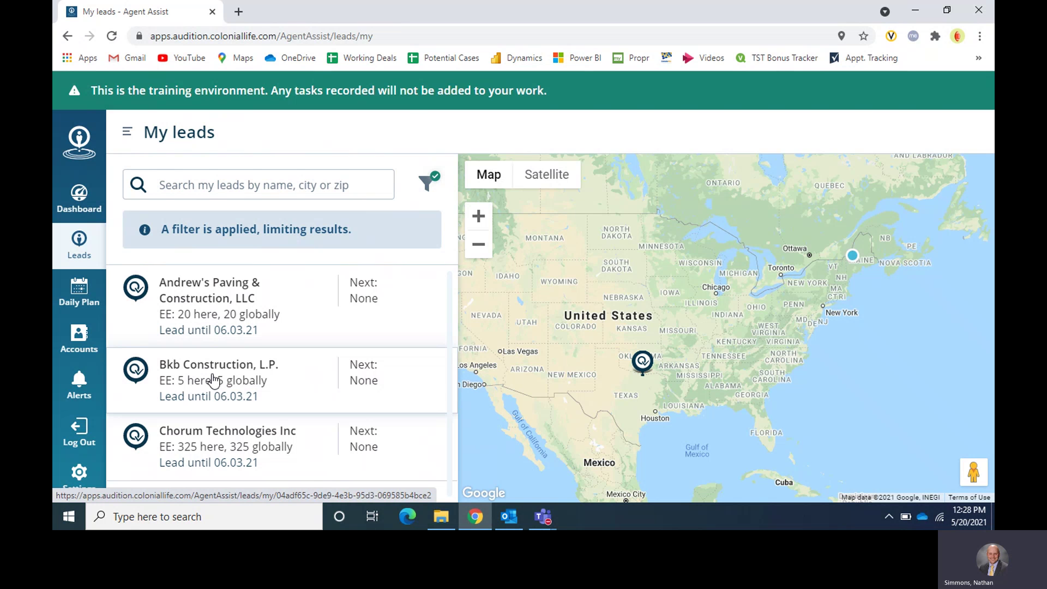
# Open the lead details of Andrew's Paving & Construction, LLC and check its phone call option, dismissing the call prompt
pyautogui.click(249, 298)
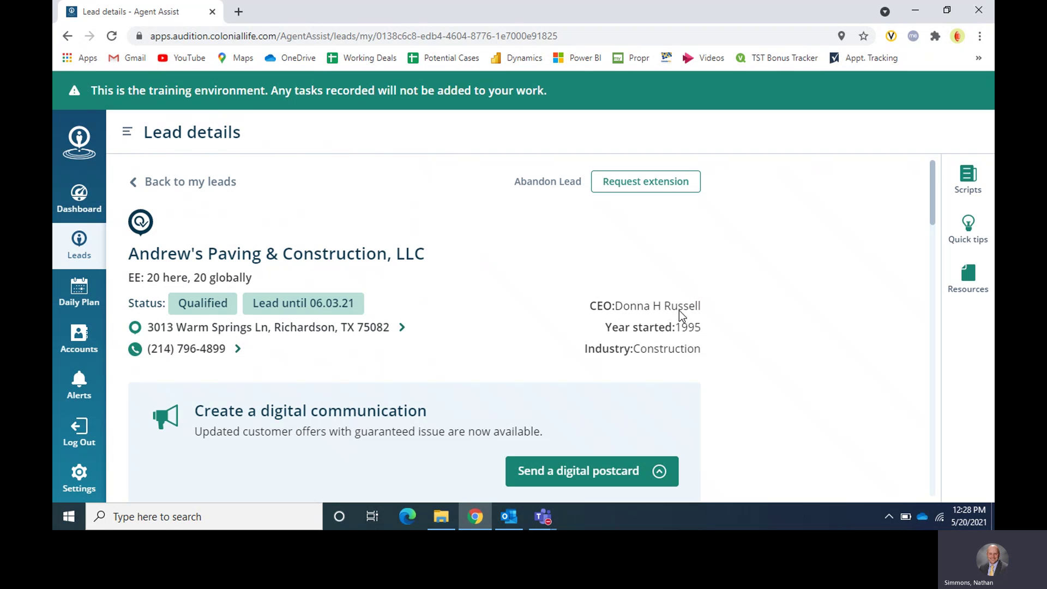
pyautogui.click(194, 356)
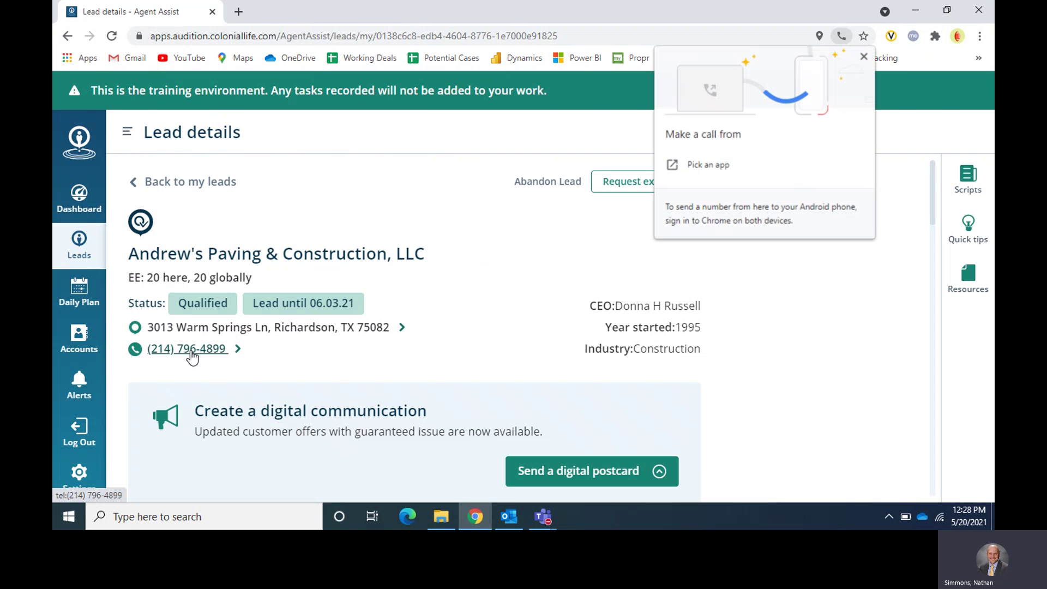
pyautogui.click(864, 58)
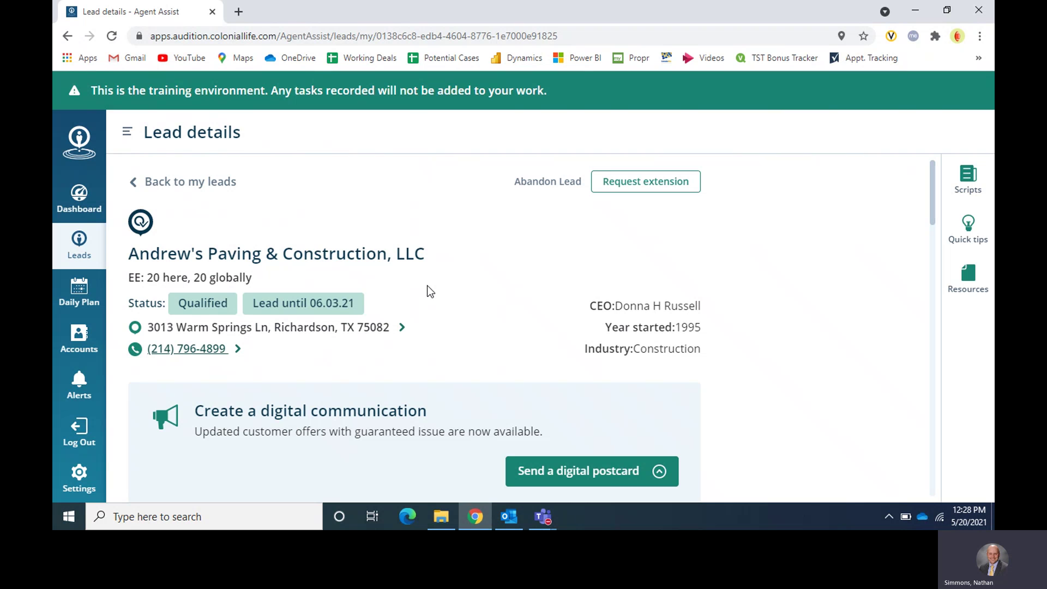
pyautogui.scroll(-3, 426, 287)
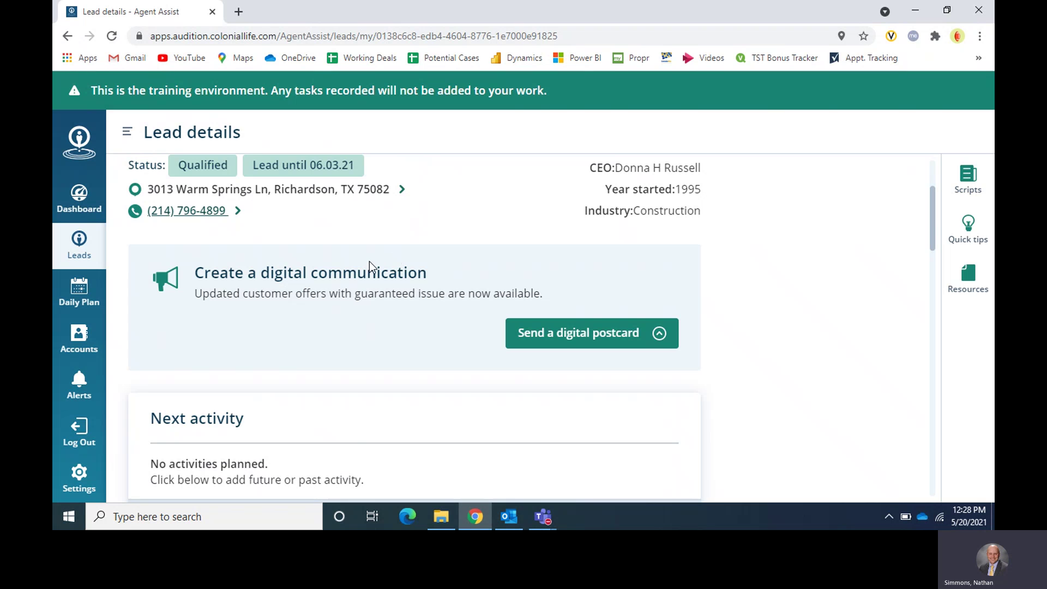
pyautogui.scroll(3, 301, 254)
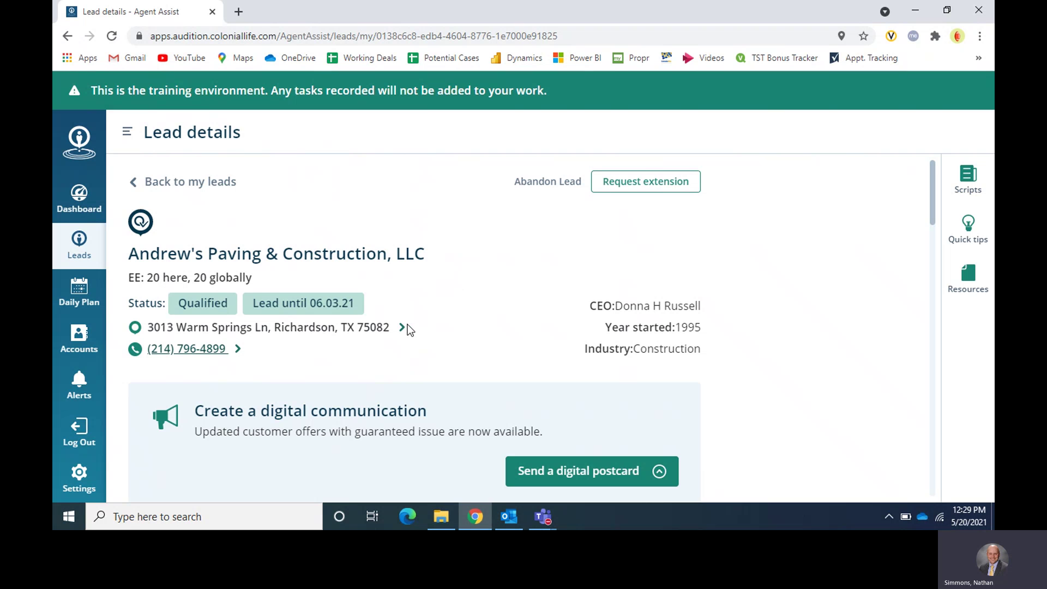
# Start adding a Call activity to the Andrew's Paving & Construction, LLC lead
pyautogui.scroll(-2, 421, 351)
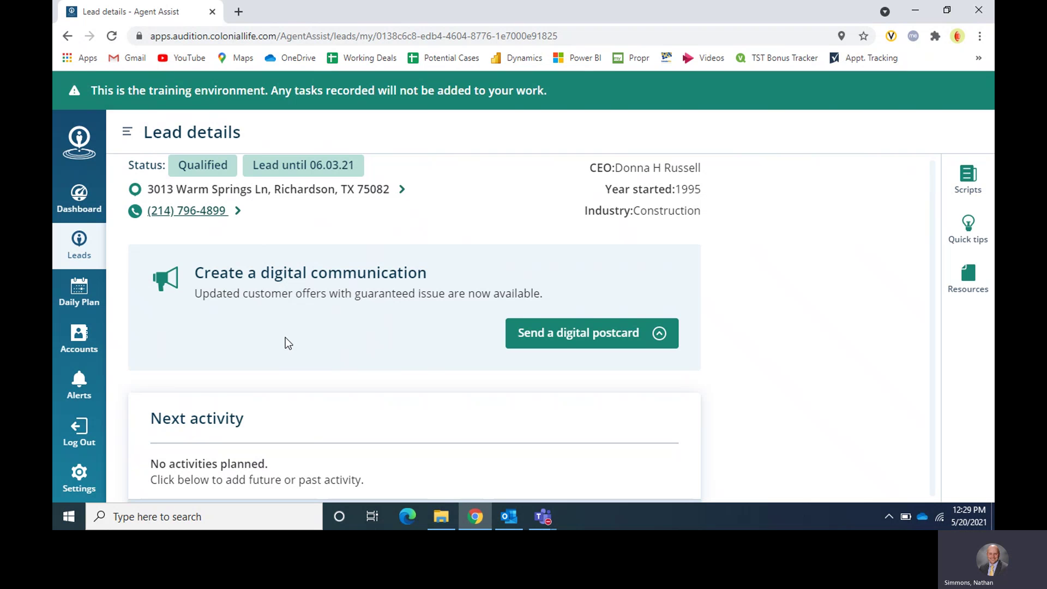
pyautogui.scroll(-3, 286, 337)
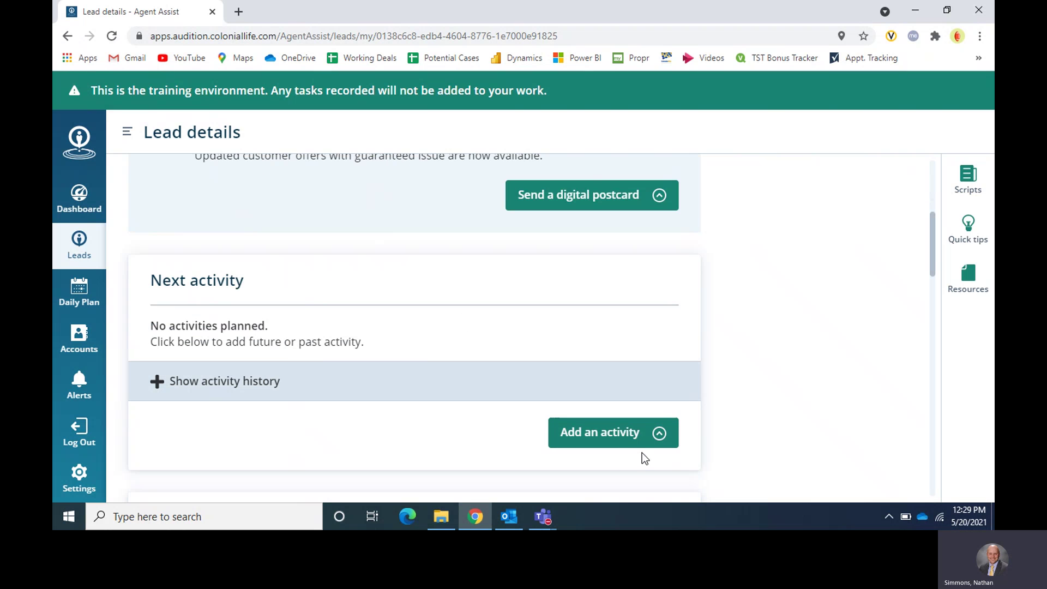
pyautogui.scroll(4, 456, 351)
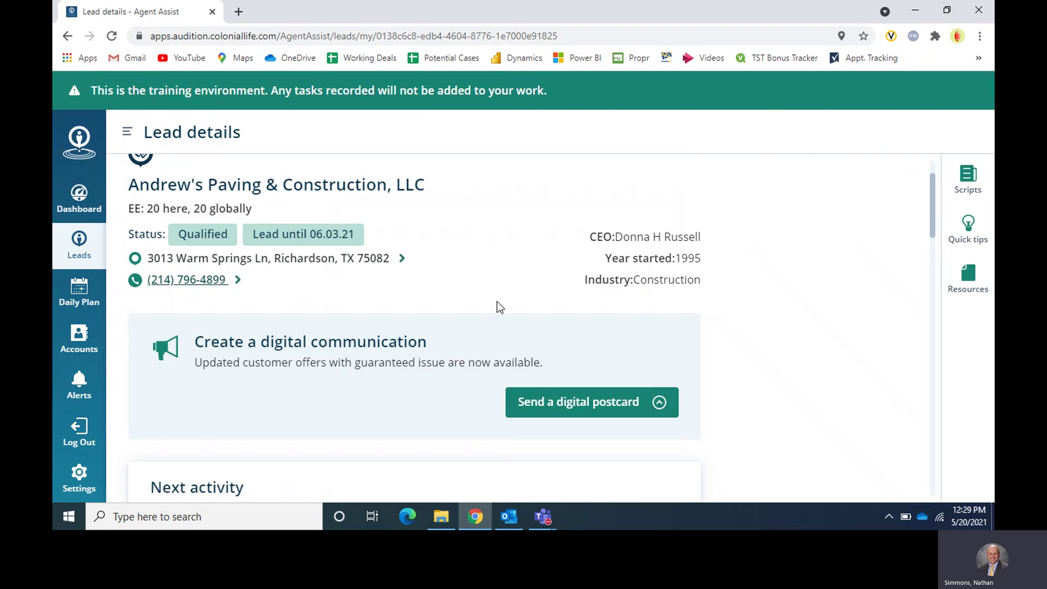
pyautogui.scroll(-4, 493, 303)
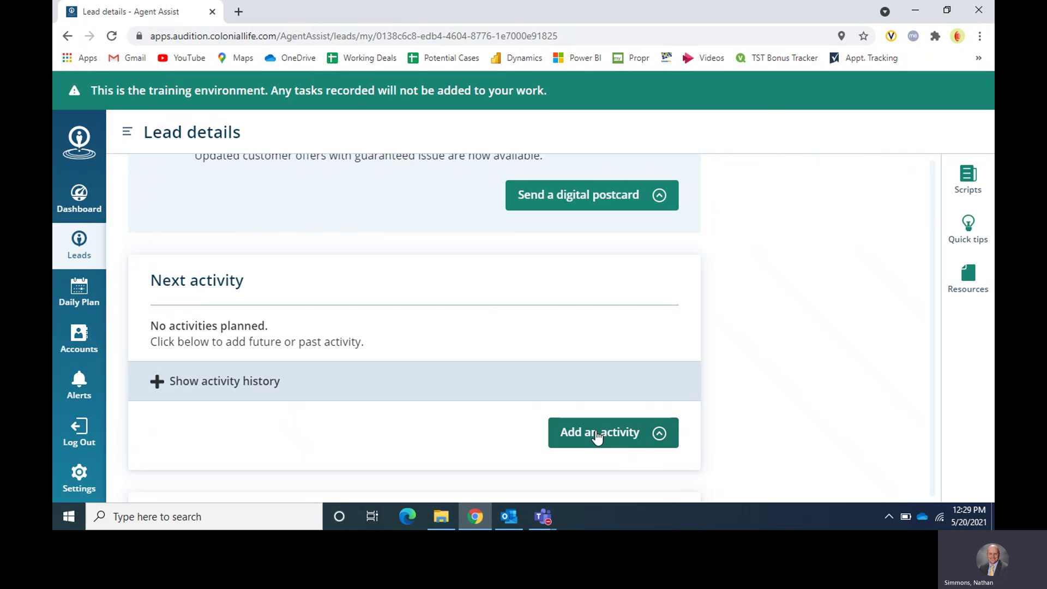
pyautogui.click(598, 435)
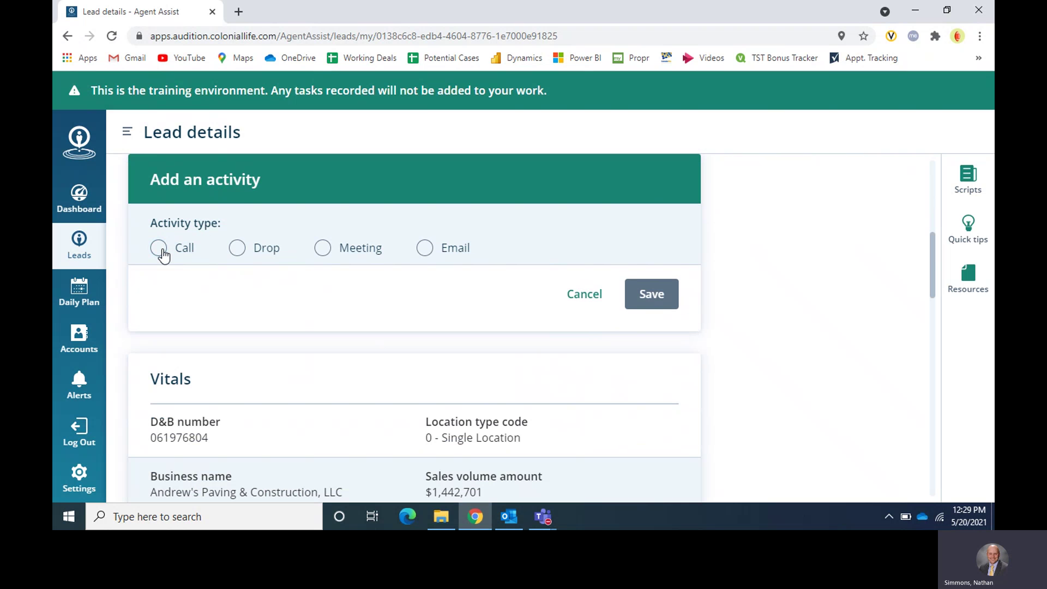
pyautogui.click(159, 248)
pyautogui.scroll(-1, 257, 300)
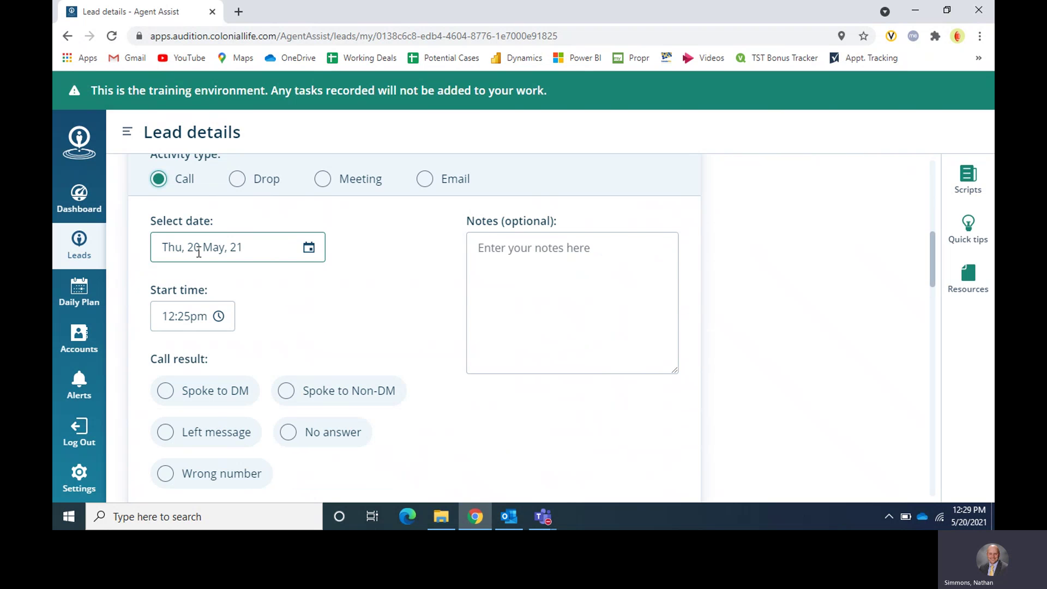
# Set the call activity's result to Spoke to Non-DM
pyautogui.click(195, 305)
pyautogui.scroll(-1, 288, 300)
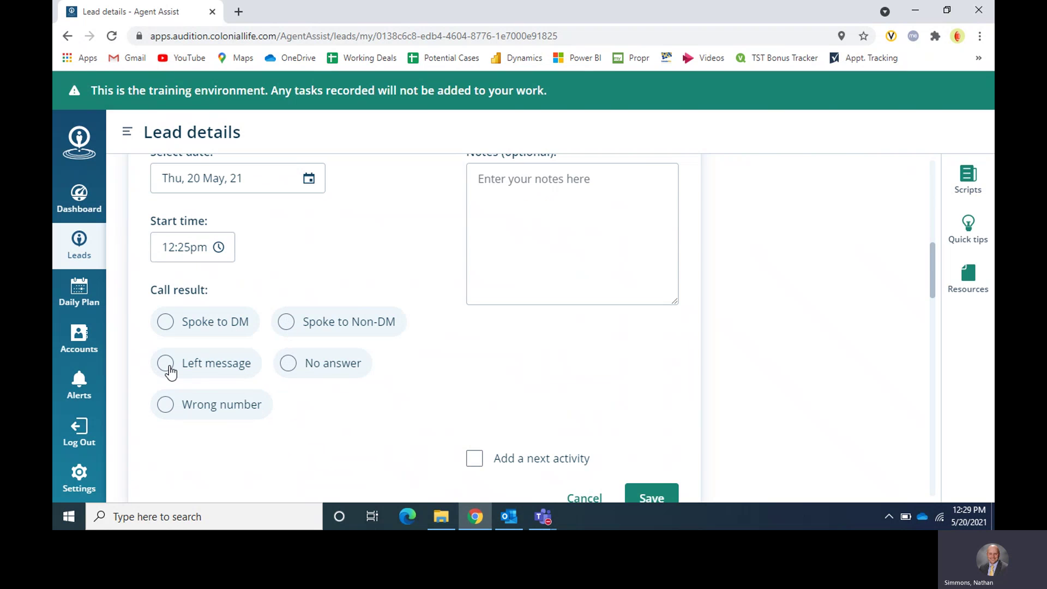
pyautogui.click(170, 369)
pyautogui.click(285, 323)
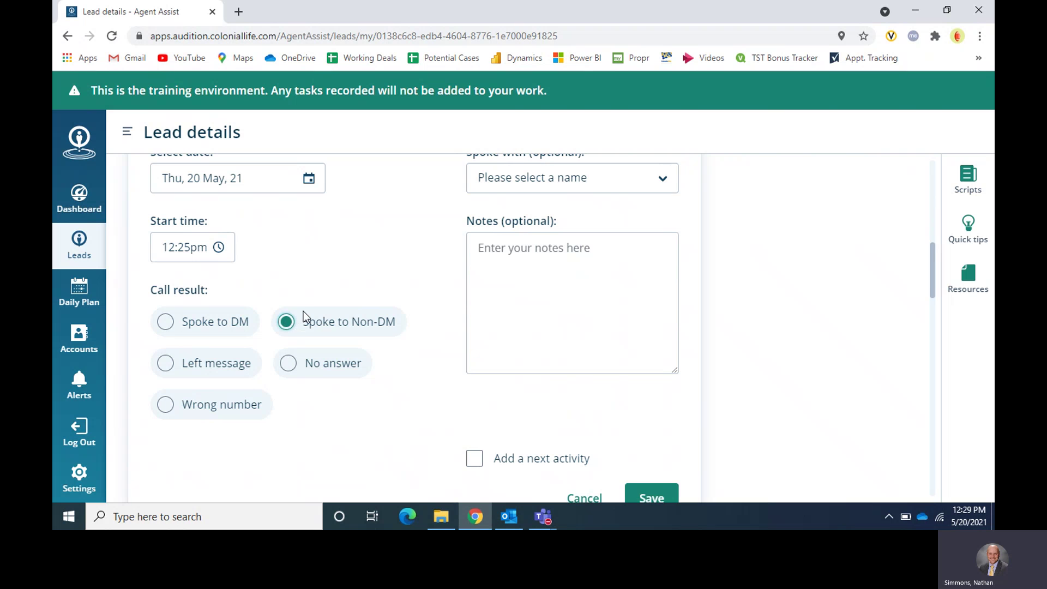
# Examine the call activity form's date, time, call result, Spoke with and Notes fields
pyautogui.scroll(1, 424, 268)
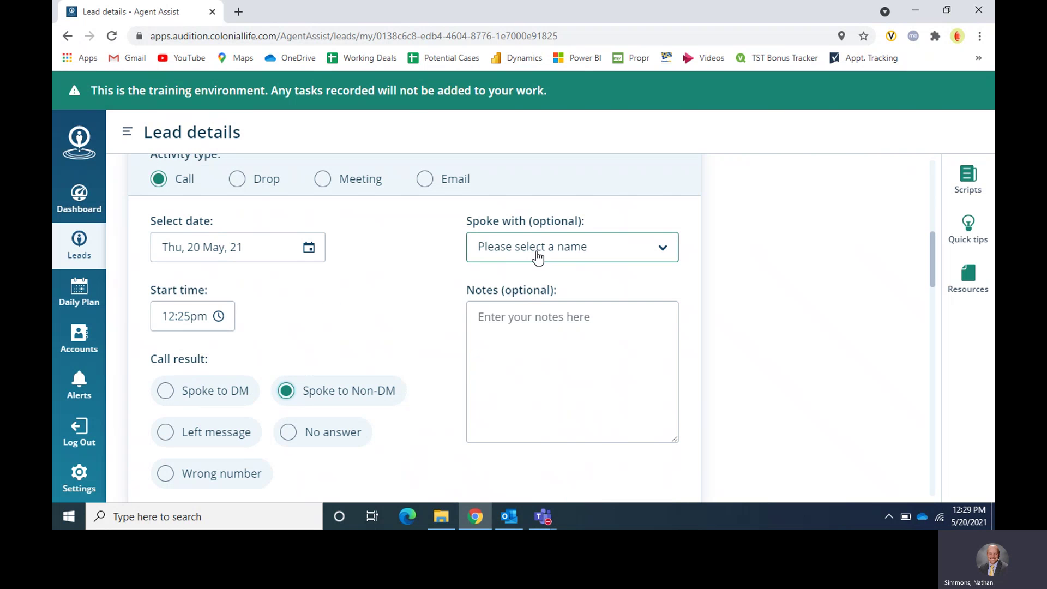
pyautogui.scroll(-1, 421, 306)
pyautogui.scroll(-1, 447, 297)
pyautogui.scroll(2, 435, 297)
pyautogui.scroll(-1, 433, 297)
pyautogui.scroll(-1, 440, 356)
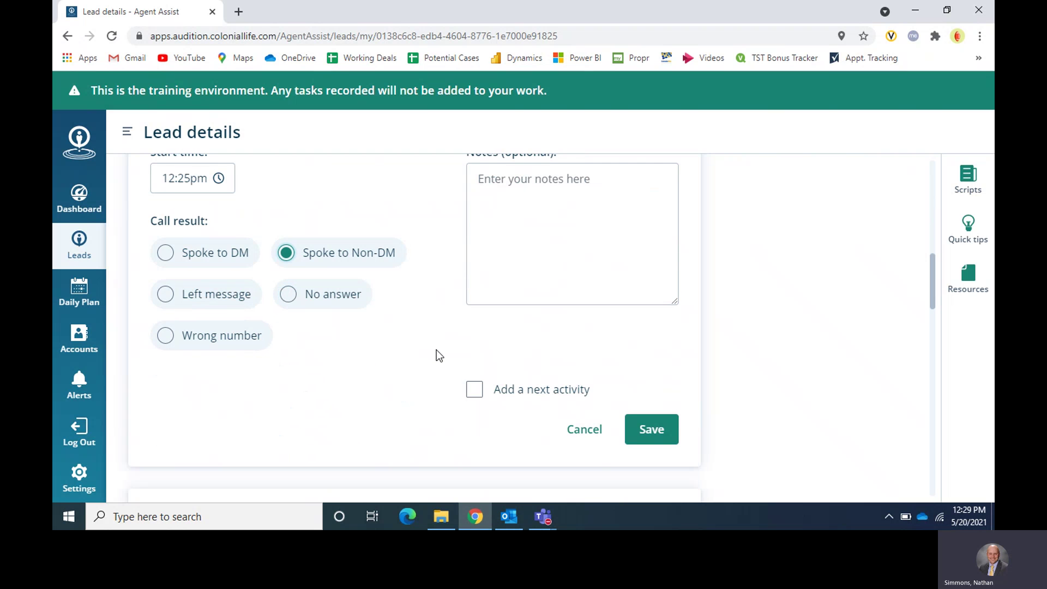
pyautogui.scroll(2, 409, 347)
pyautogui.scroll(-2, 403, 342)
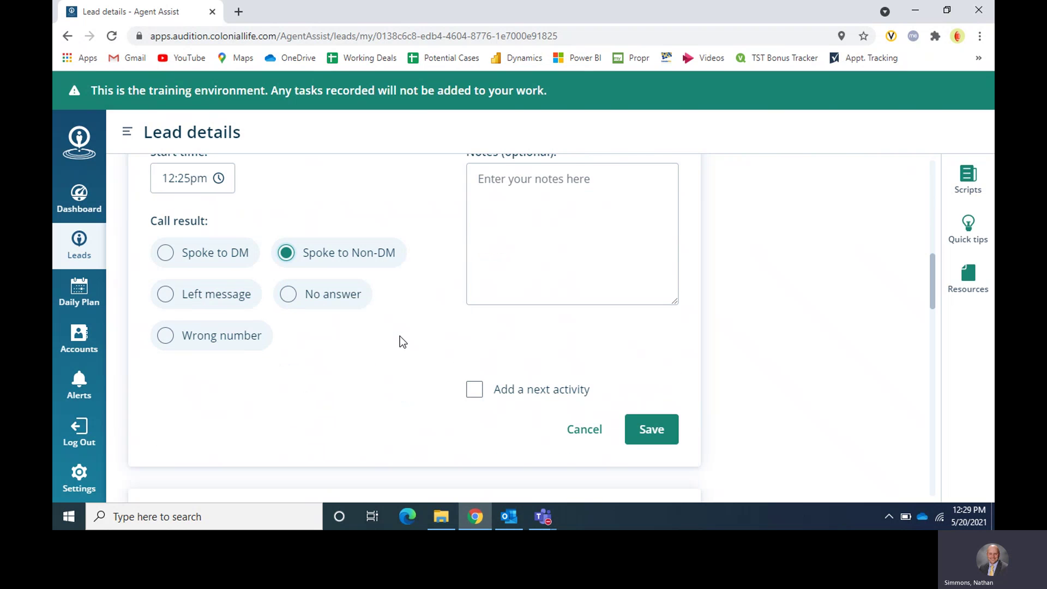
# Include a next activity with the recorded call and choose Call as its type
pyautogui.click(475, 393)
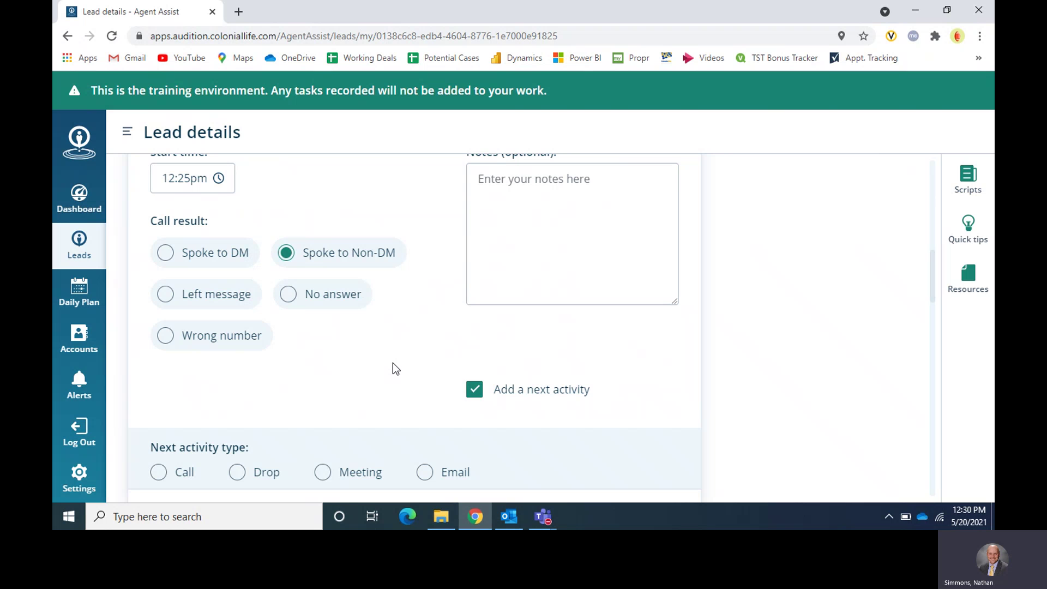
pyautogui.scroll(5, 355, 273)
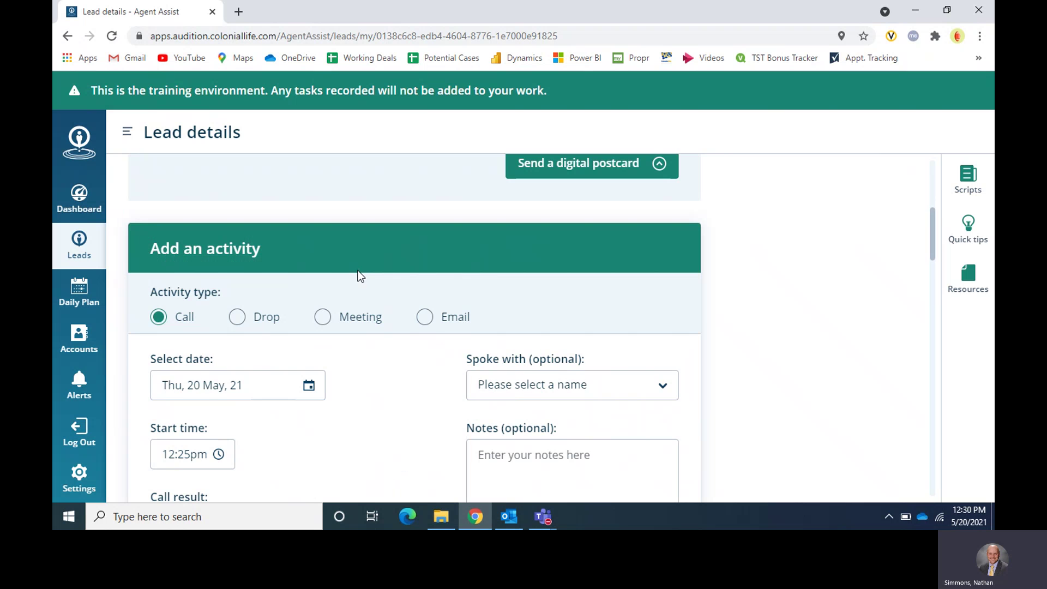
pyautogui.scroll(3, 415, 355)
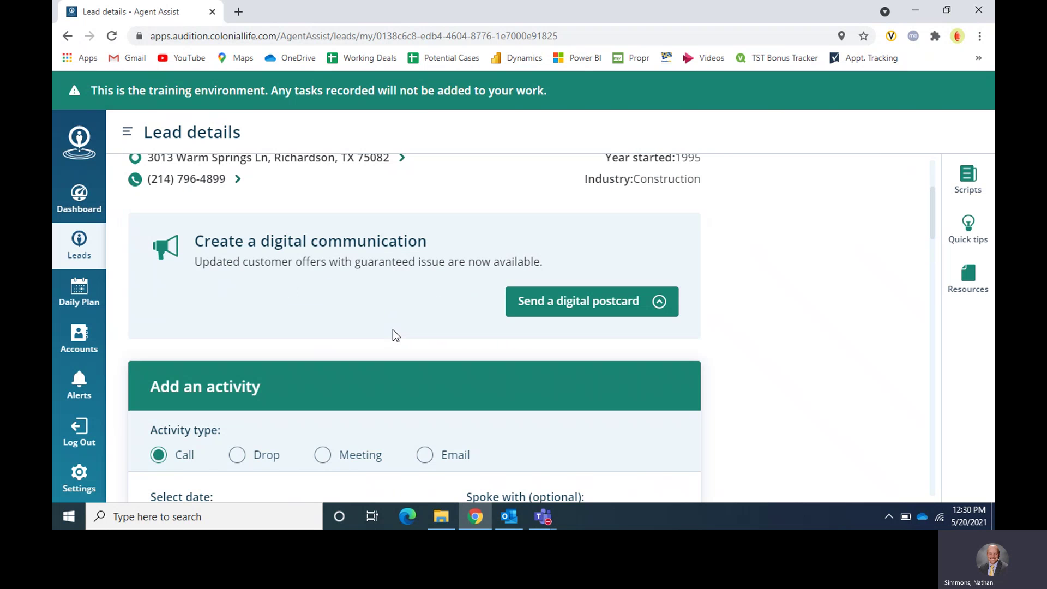
pyautogui.scroll(-3, 396, 336)
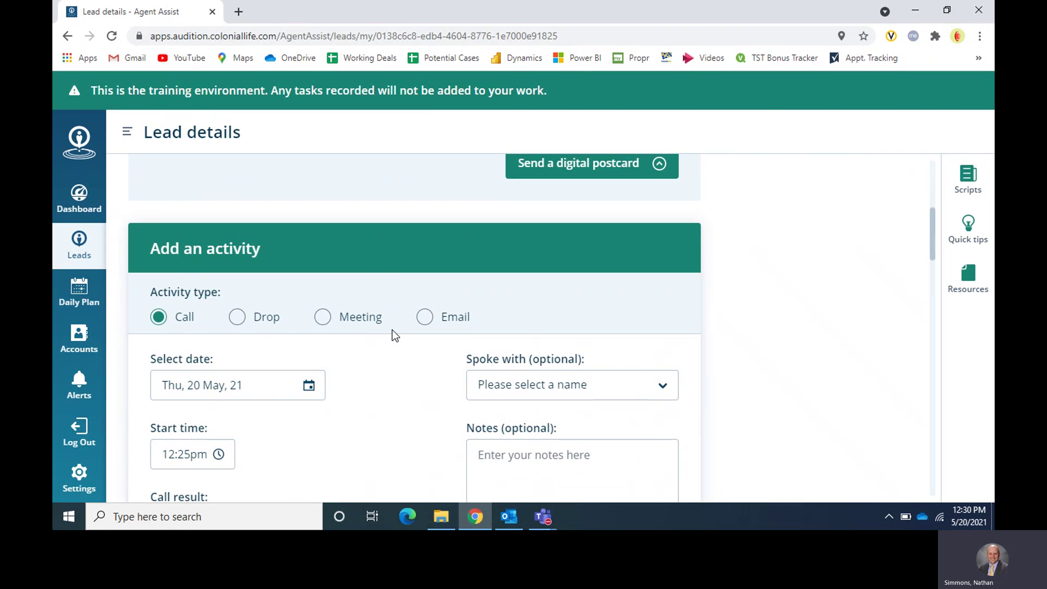
pyautogui.scroll(-5, 394, 333)
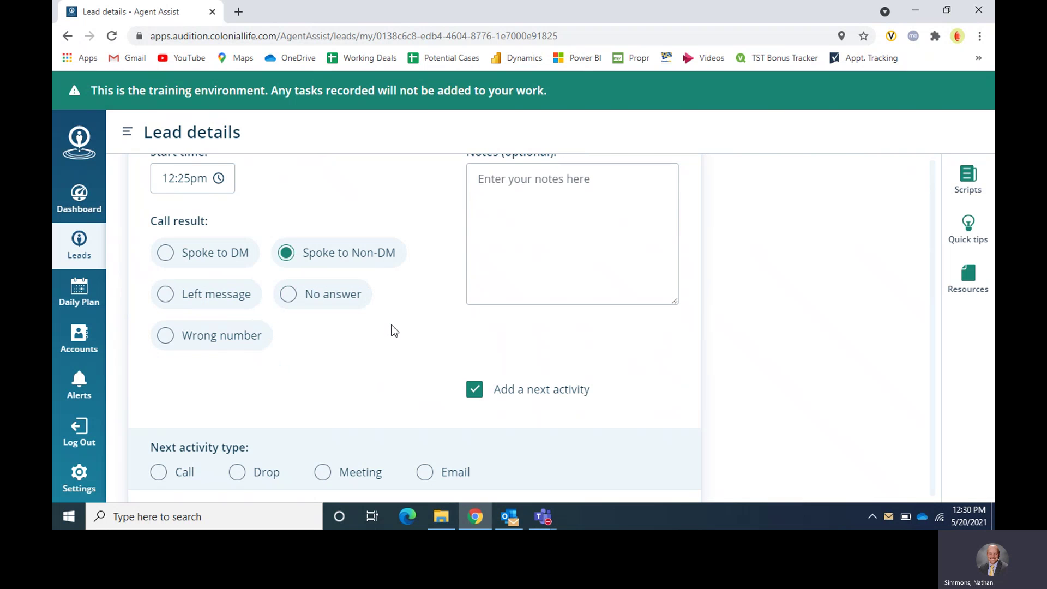
pyautogui.scroll(-1, 382, 319)
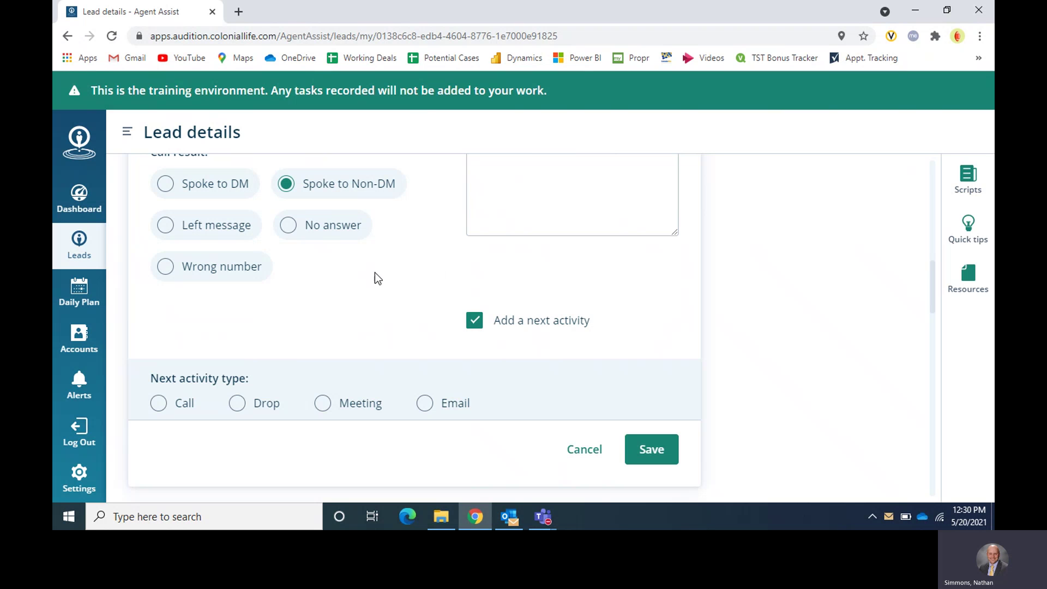
pyautogui.scroll(-1, 371, 264)
pyautogui.scroll(1, 372, 264)
pyautogui.click(159, 404)
pyautogui.scroll(-3, 274, 366)
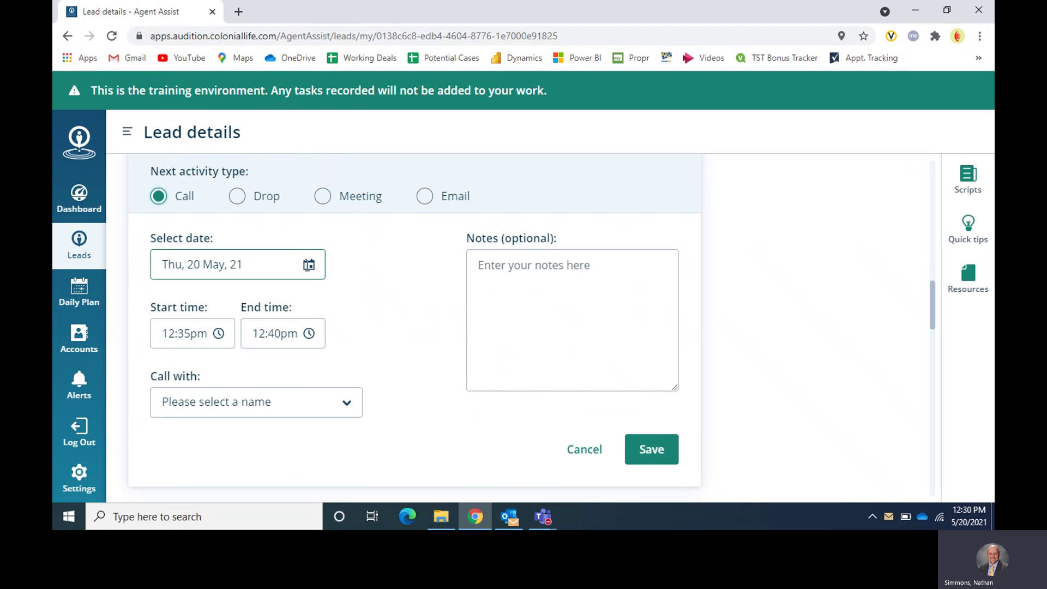
# Schedule the follow-up call for Mon, 24 May, 21 with a start time of 3:00pm
pyautogui.click(308, 266)
pyautogui.click(215, 485)
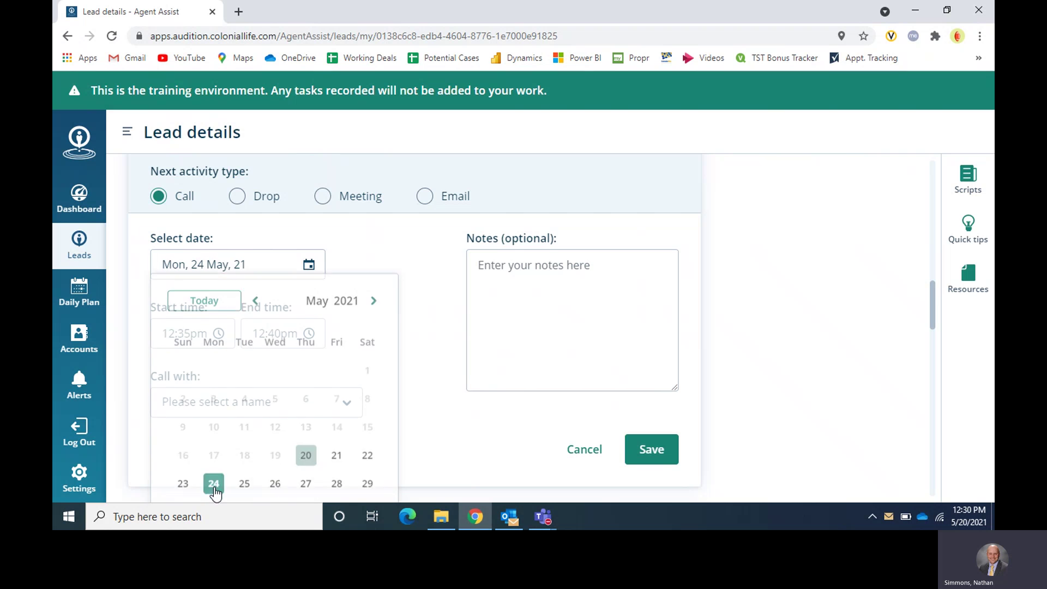
pyautogui.scroll(-1, 377, 346)
pyautogui.click(217, 264)
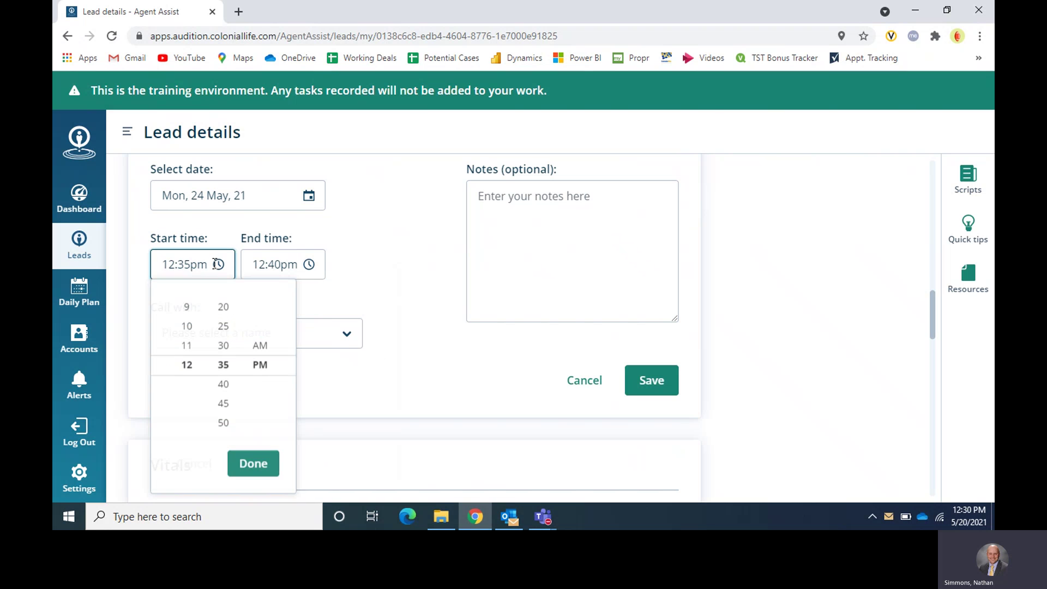
pyautogui.scroll(-5, 187, 355)
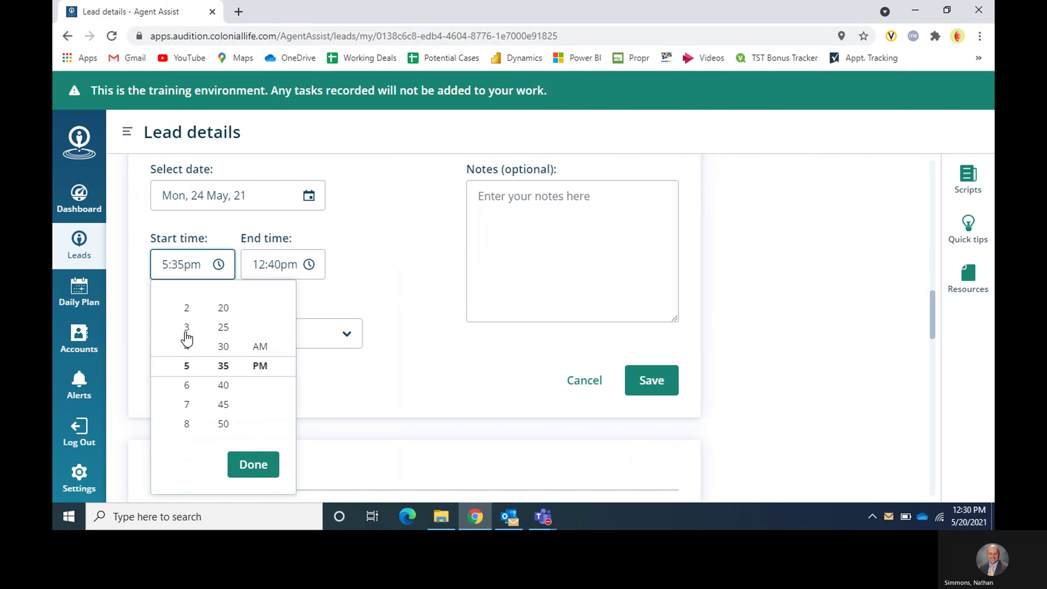
pyautogui.scroll(2, 194, 338)
pyautogui.scroll(4, 224, 366)
pyautogui.scroll(3, 226, 368)
pyautogui.click(274, 469)
# Choose the company's CEO as the contact for the follow-up call and save the activity
pyautogui.click(256, 334)
pyautogui.click(234, 404)
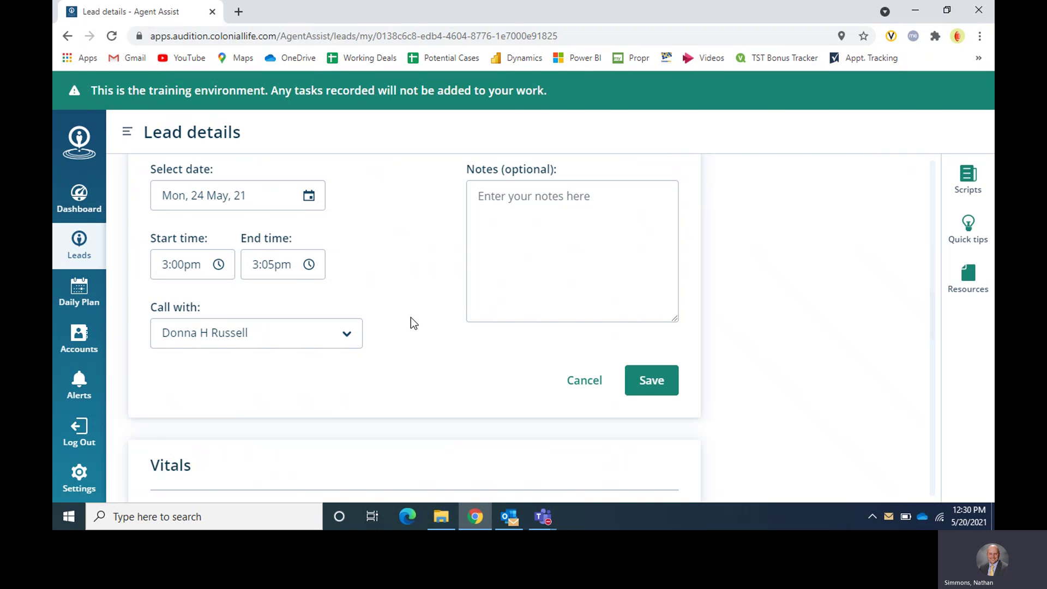
pyautogui.click(649, 386)
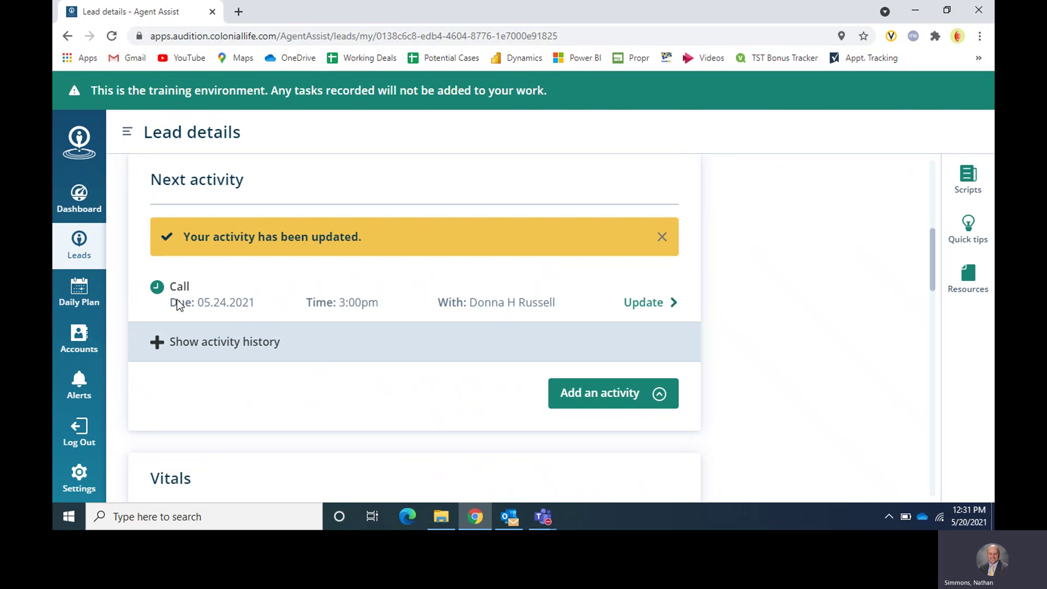
# Open the daily plan for Monday, May 24 2021, collapse the month calendar and review the calls scheduled that day
pyautogui.click(78, 297)
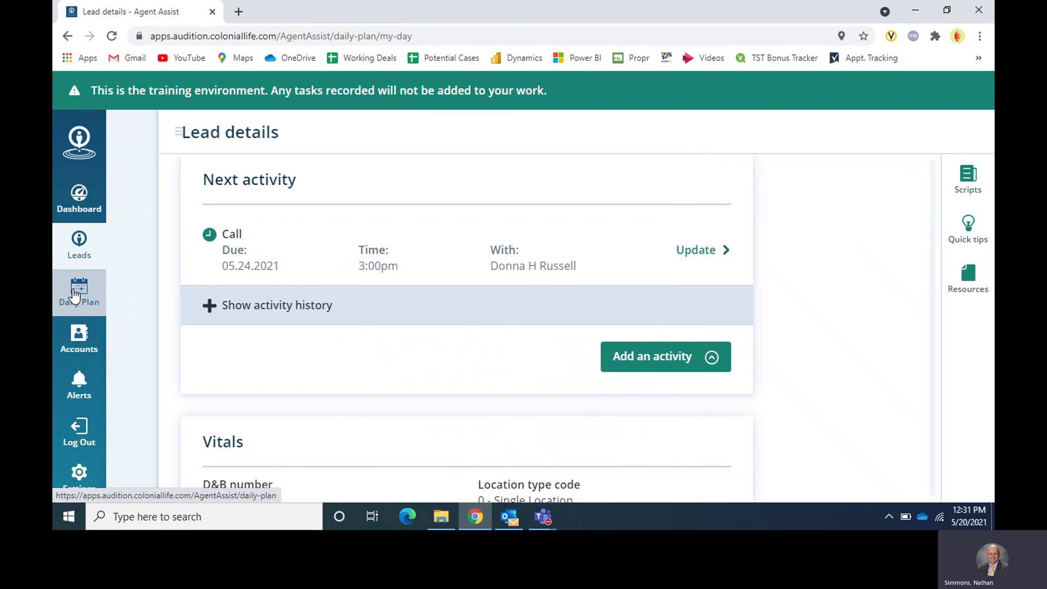
pyautogui.click(324, 325)
pyautogui.scroll(-2, 366, 434)
pyautogui.scroll(2, 365, 431)
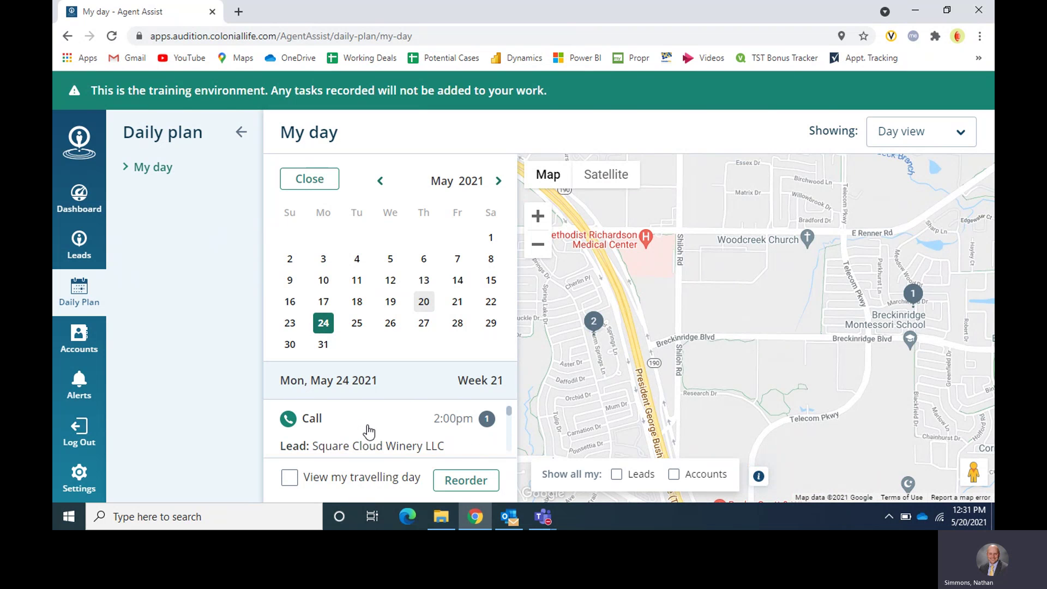
pyautogui.click(316, 179)
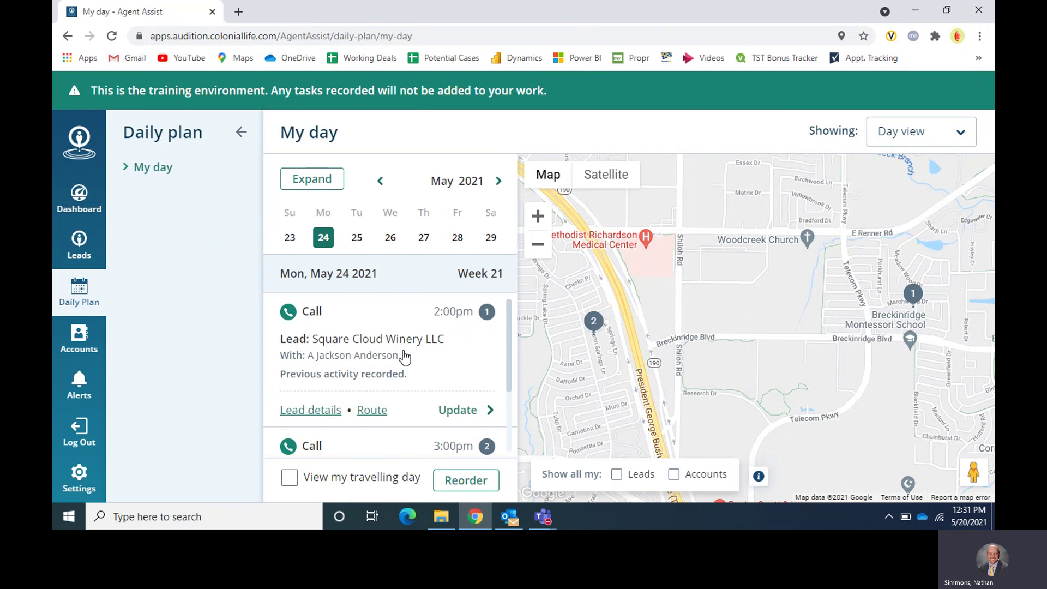
pyautogui.scroll(-2, 404, 376)
pyautogui.scroll(2, 464, 393)
pyautogui.scroll(-2, 456, 398)
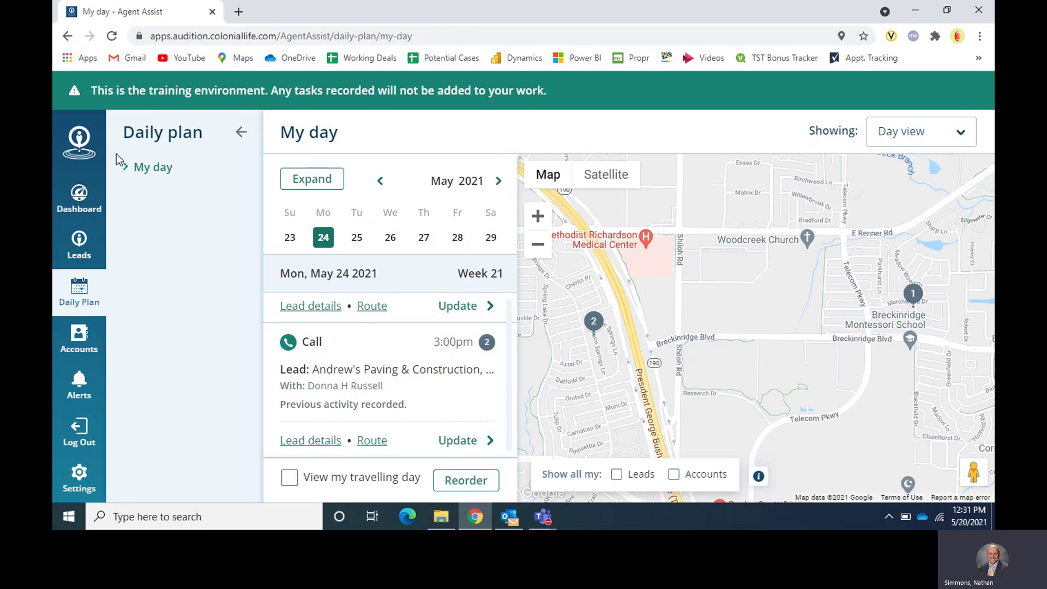
# Return to the leads list, collapse the side navigation and open the lead details of Bkb Construction, L.P
pyautogui.click(76, 239)
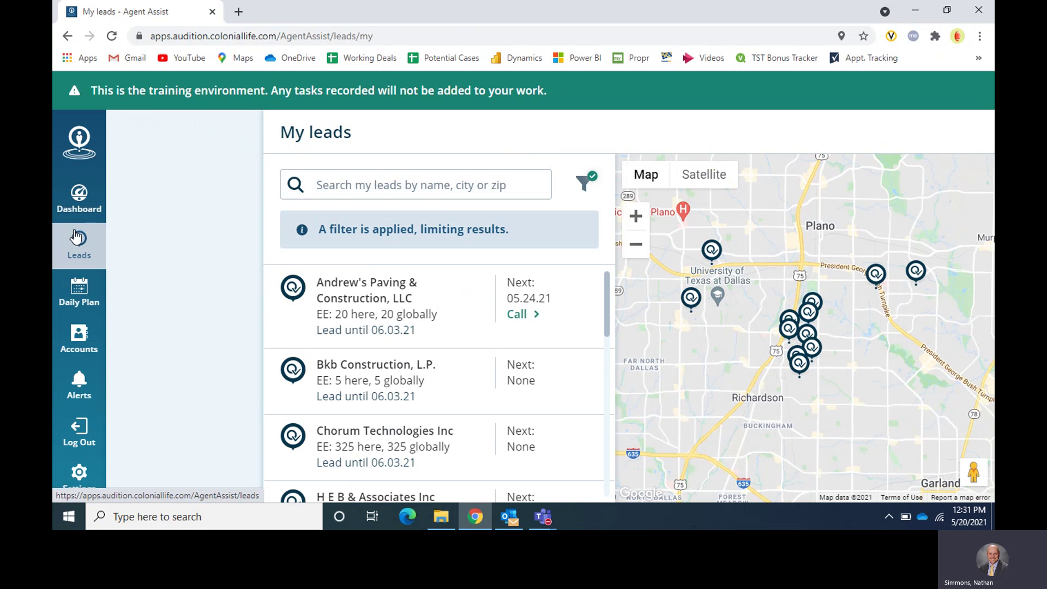
pyautogui.click(242, 133)
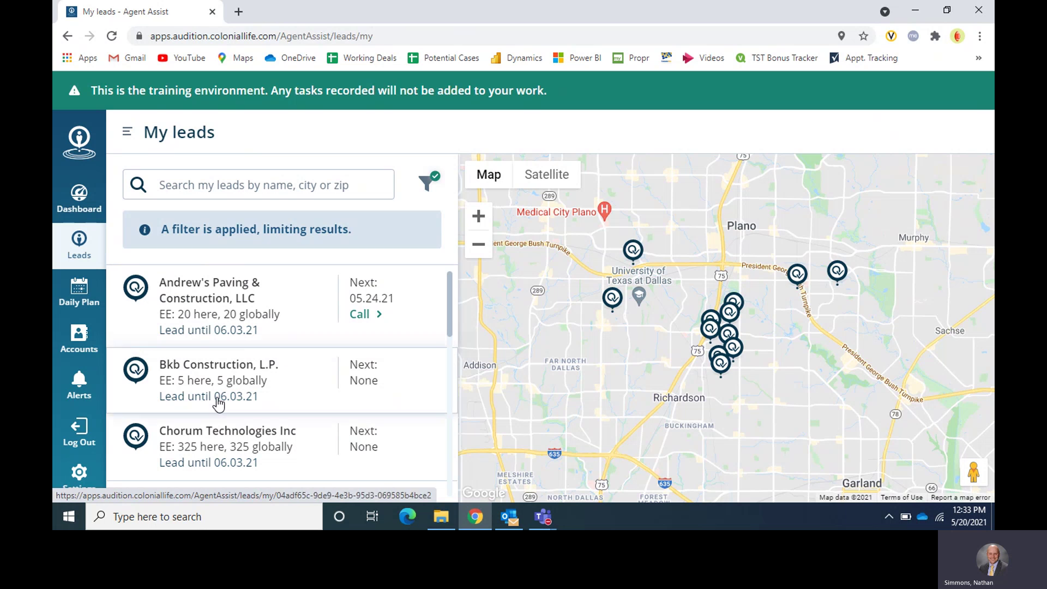
pyautogui.click(291, 377)
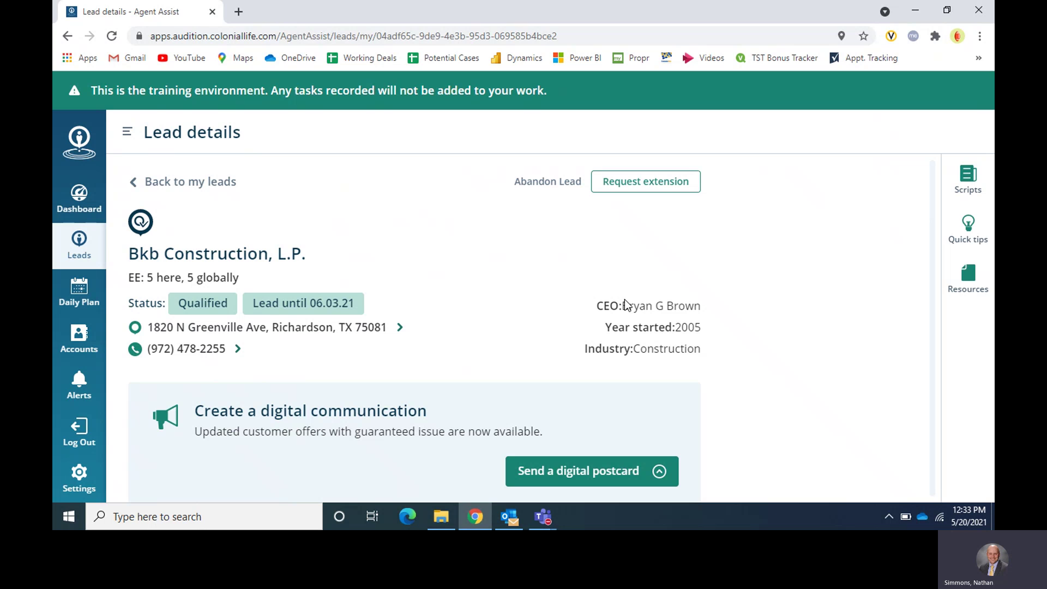
# Start adding a Call activity to the Bkb Construction, L.P. lead
pyautogui.scroll(-3, 529, 292)
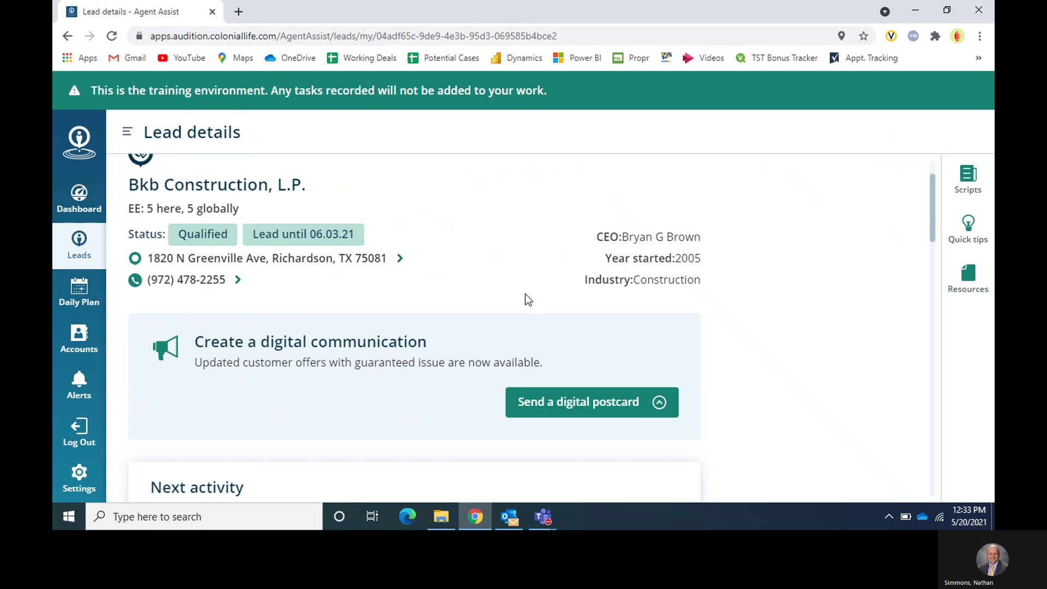
pyautogui.scroll(-1, 418, 355)
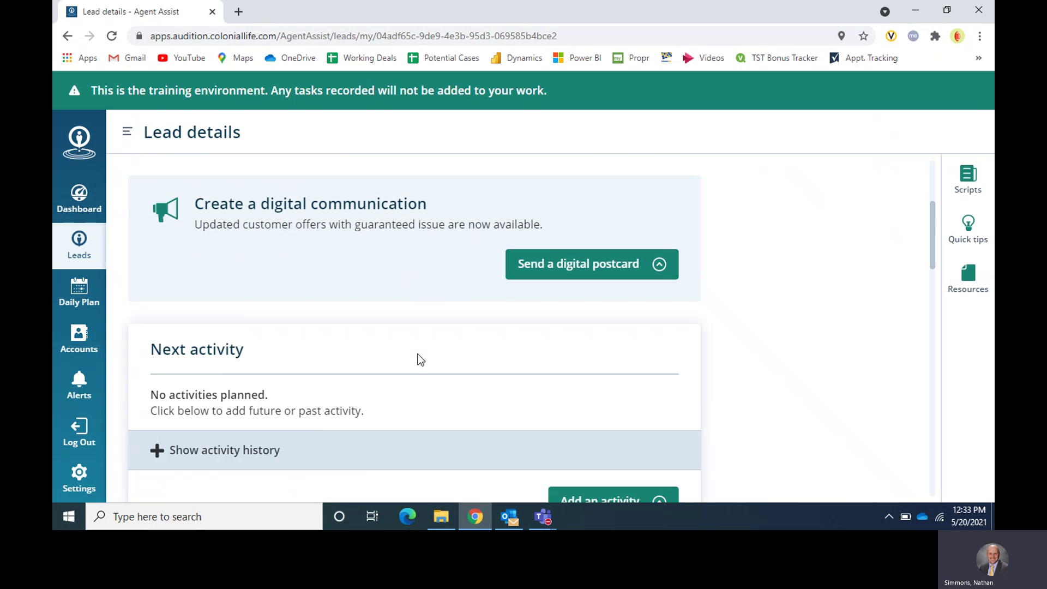
pyautogui.scroll(-1, 468, 363)
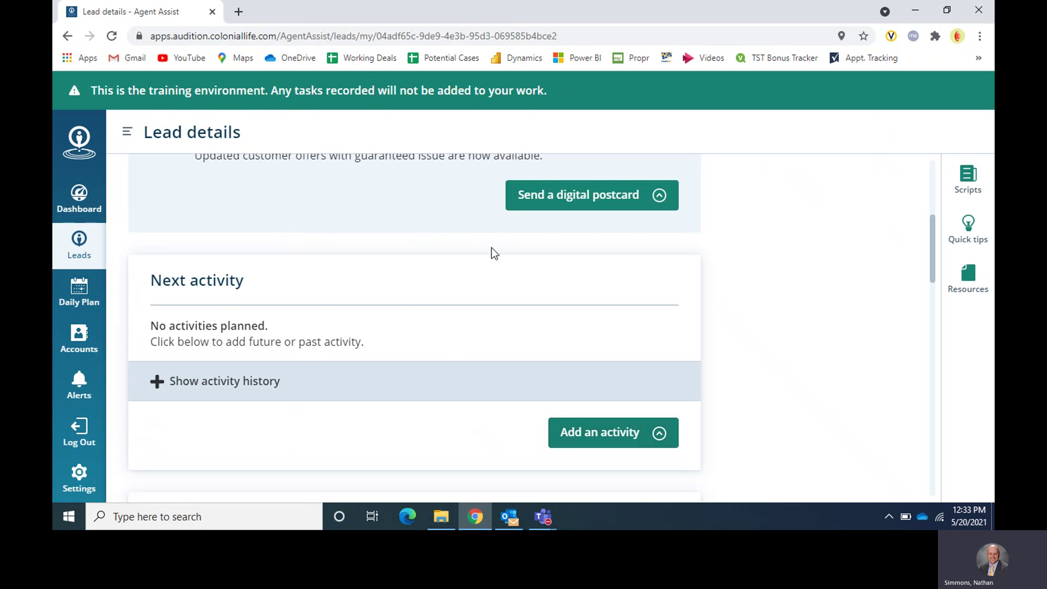
pyautogui.scroll(-1, 546, 328)
pyautogui.click(605, 367)
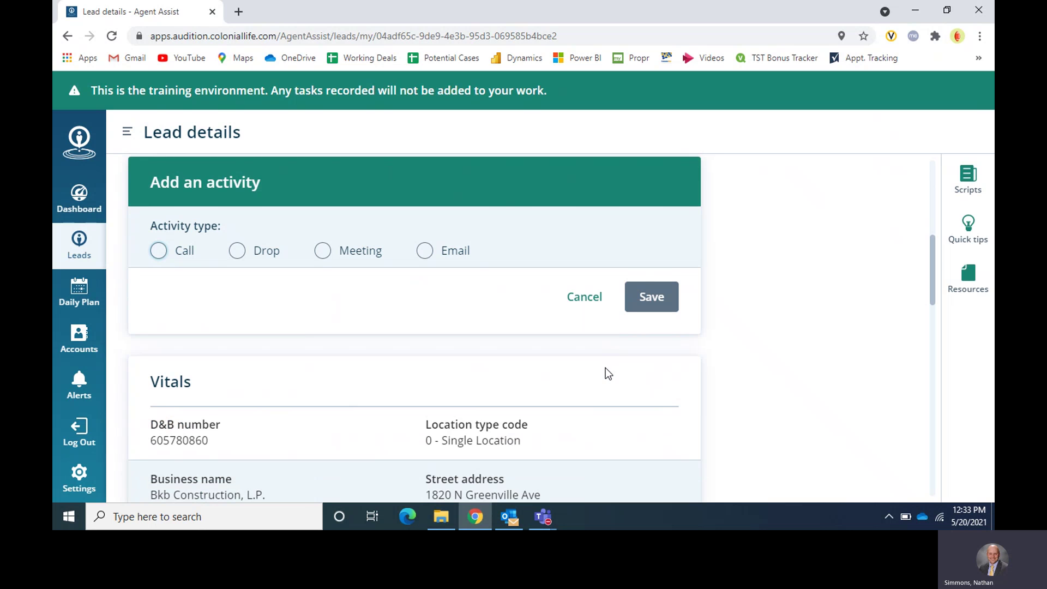
pyautogui.click(176, 240)
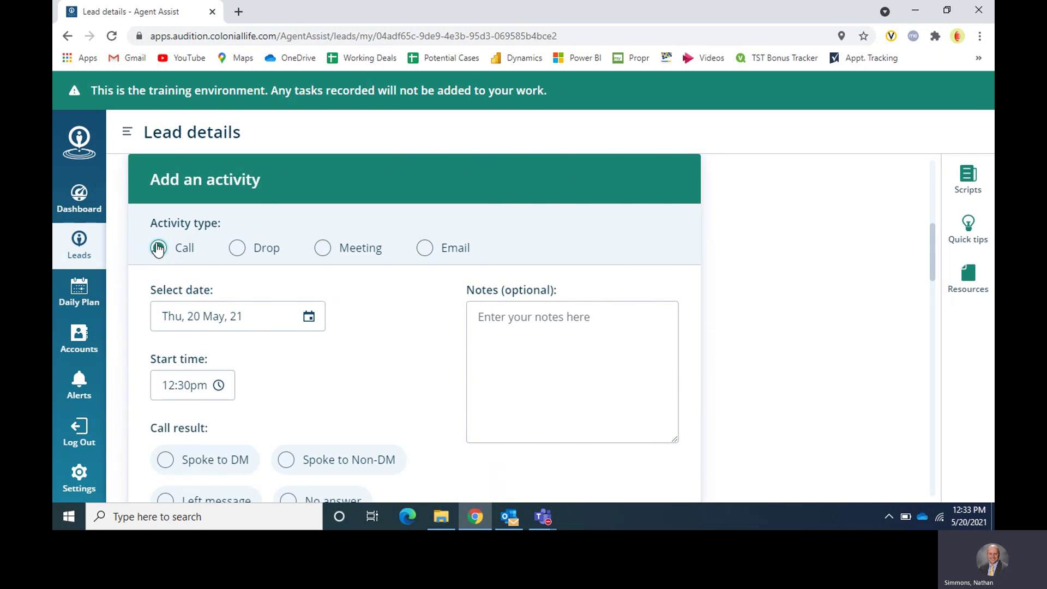
# Set the call result to Spoke to DM and select the company's CEO as the person spoken with
pyautogui.scroll(-1, 365, 317)
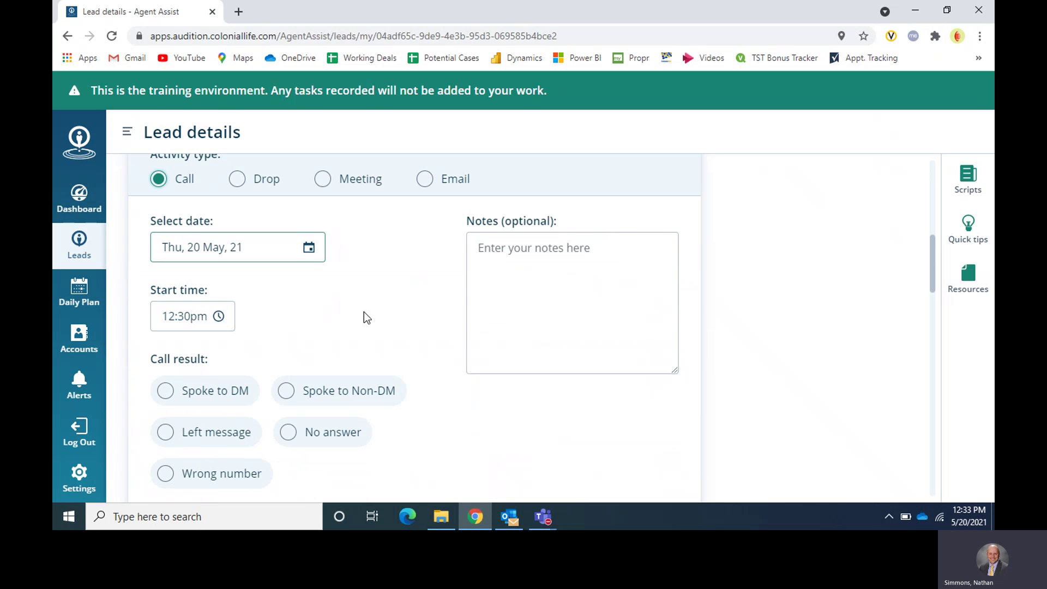
pyautogui.click(165, 390)
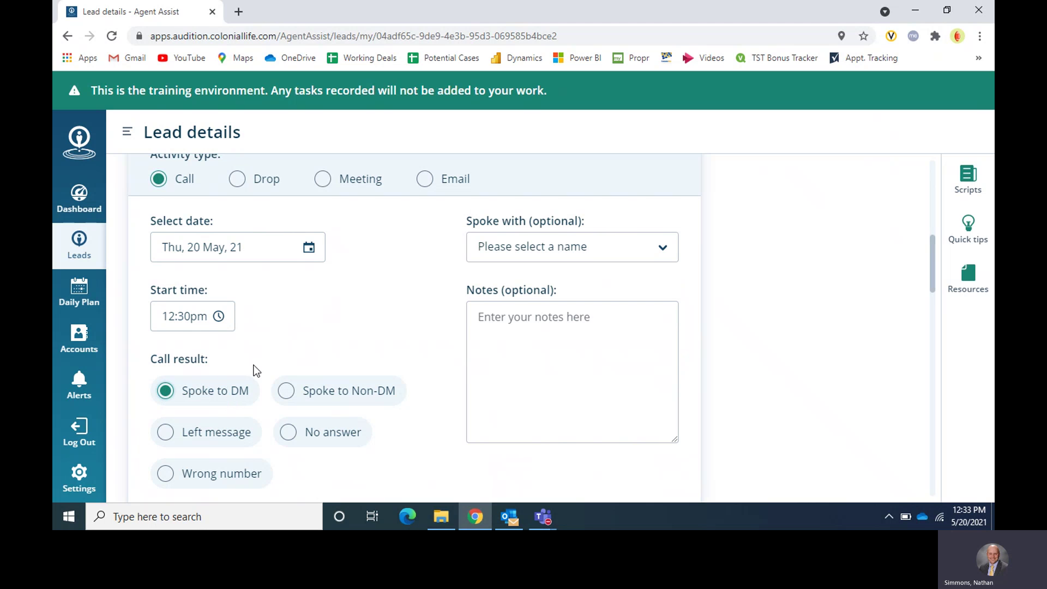
pyautogui.click(498, 249)
pyautogui.click(510, 284)
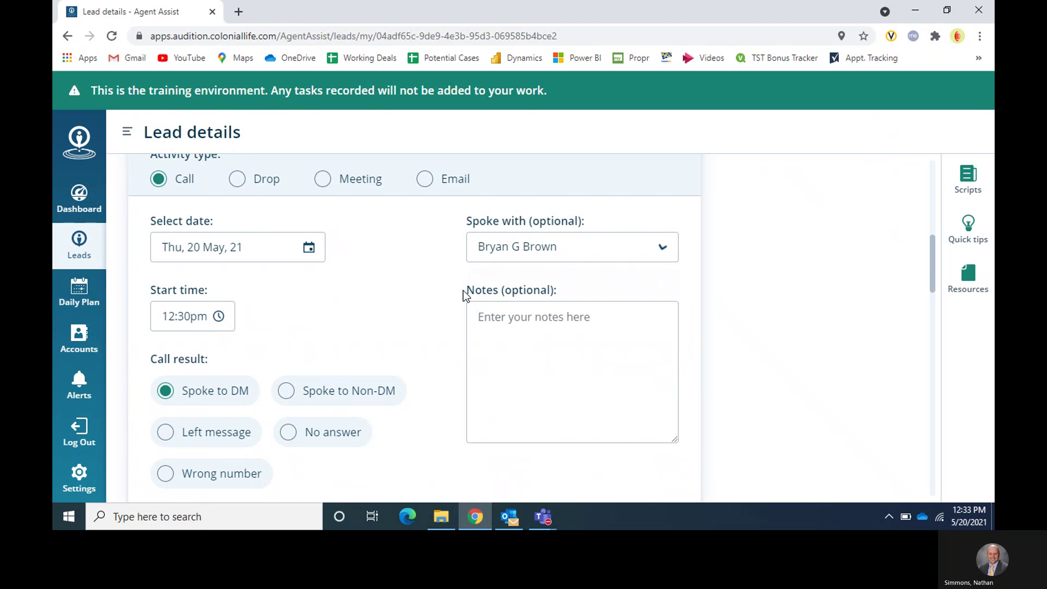
pyautogui.click(514, 323)
pyautogui.click(375, 304)
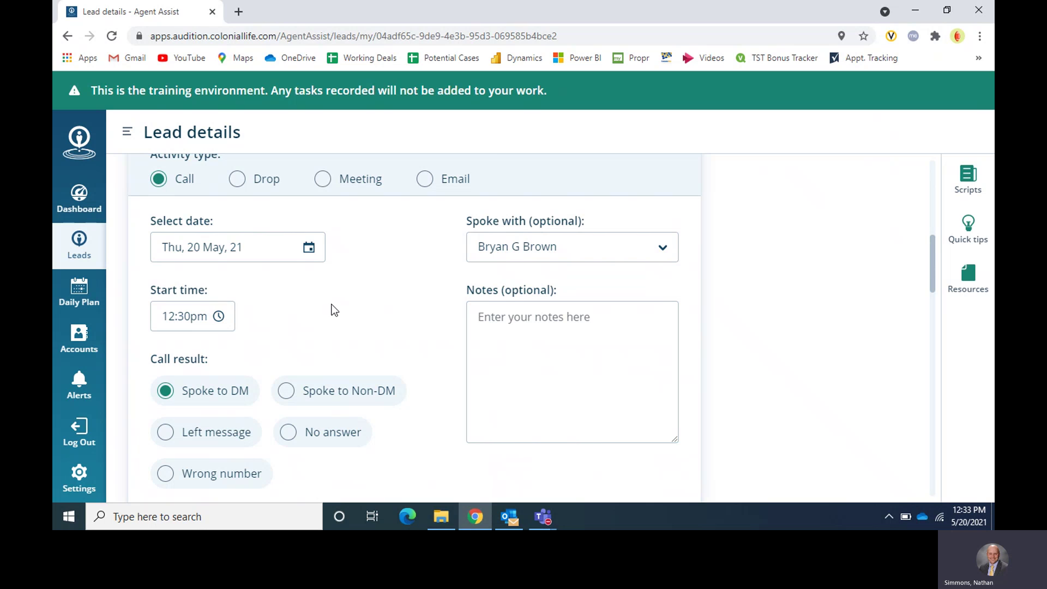
# Add a next activity of type Meeting and set its date to Wednesday, May 26, 2021
pyautogui.scroll(-1, 293, 298)
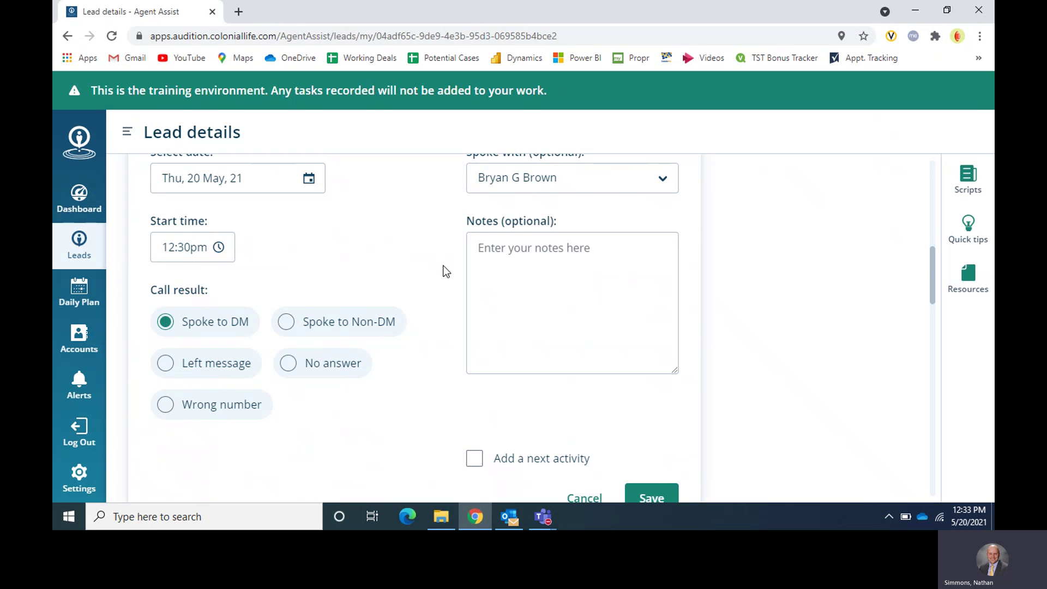
pyautogui.click(474, 462)
pyautogui.scroll(-3, 382, 341)
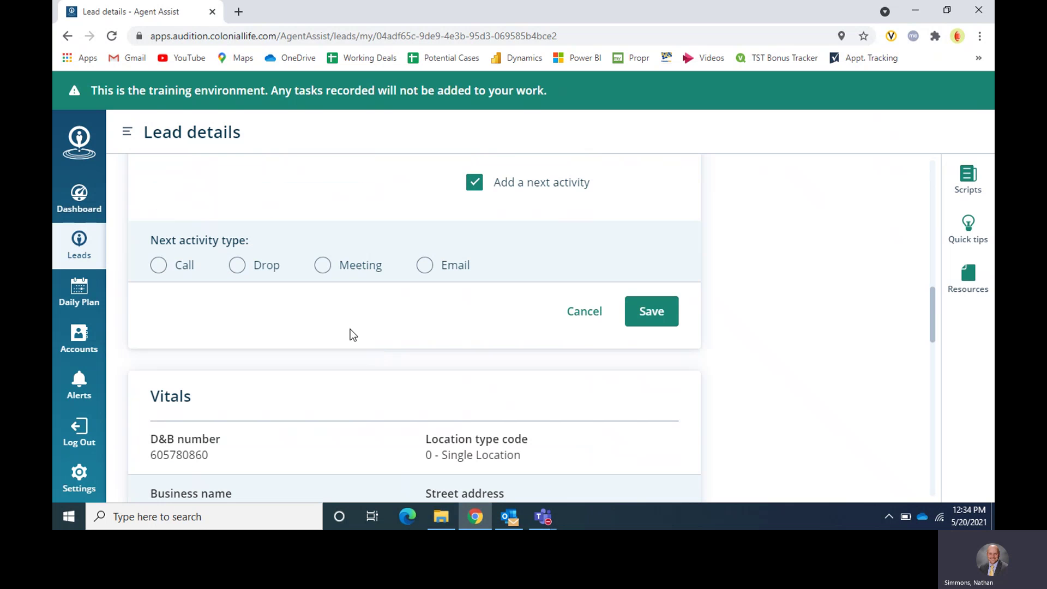
pyautogui.click(323, 268)
pyautogui.click(309, 333)
pyautogui.scroll(-1, 300, 404)
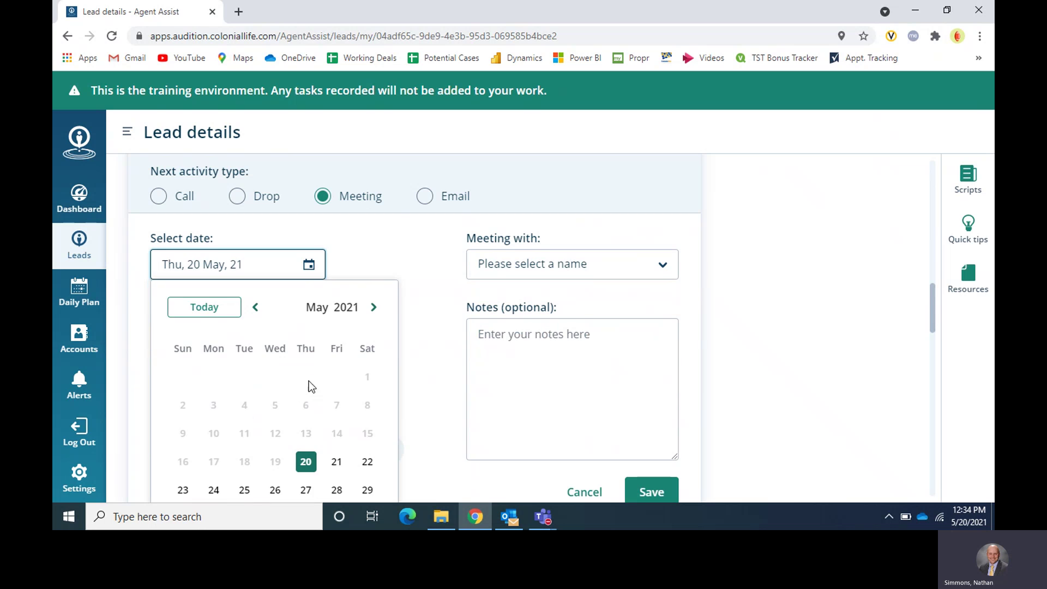
pyautogui.click(275, 485)
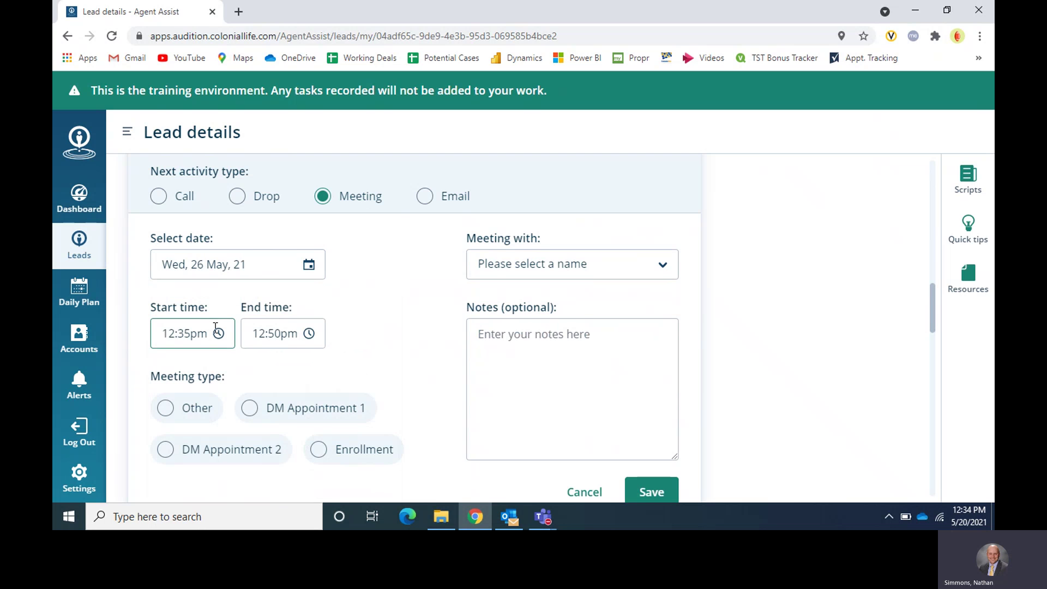
# Set the meeting's start time to 10:30am
pyautogui.click(193, 331)
pyautogui.click(186, 402)
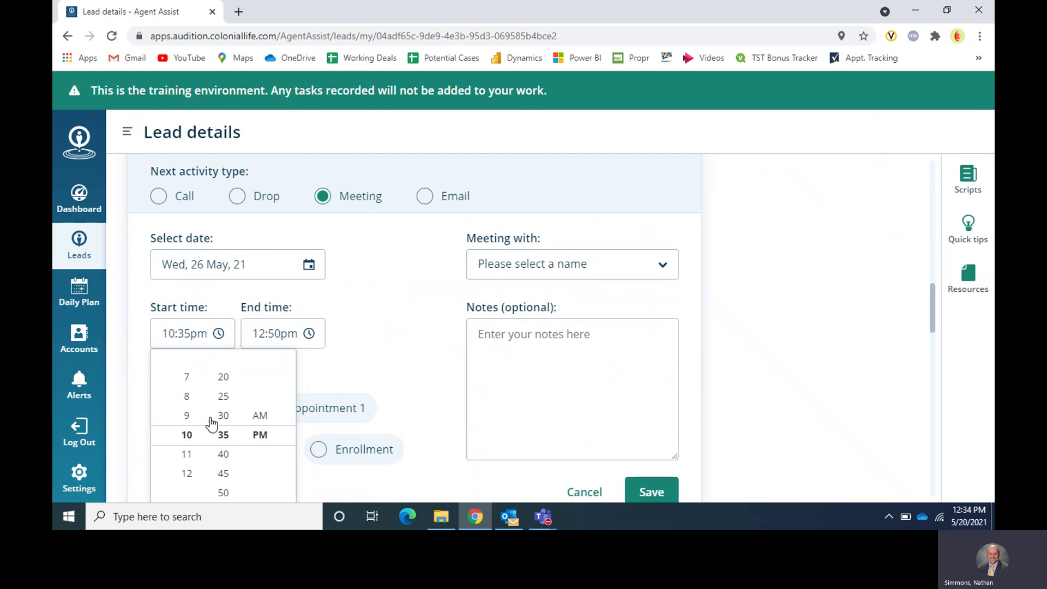
pyautogui.click(223, 417)
pyautogui.click(260, 416)
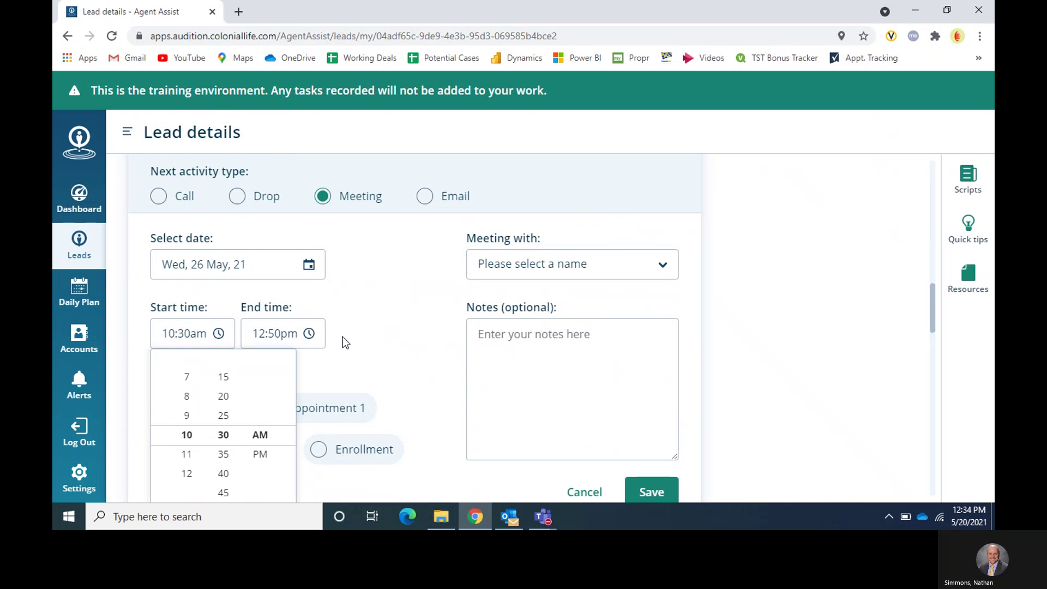
pyautogui.click(359, 376)
# Set the meeting's end time to 10:45am
pyautogui.scroll(-1, 358, 379)
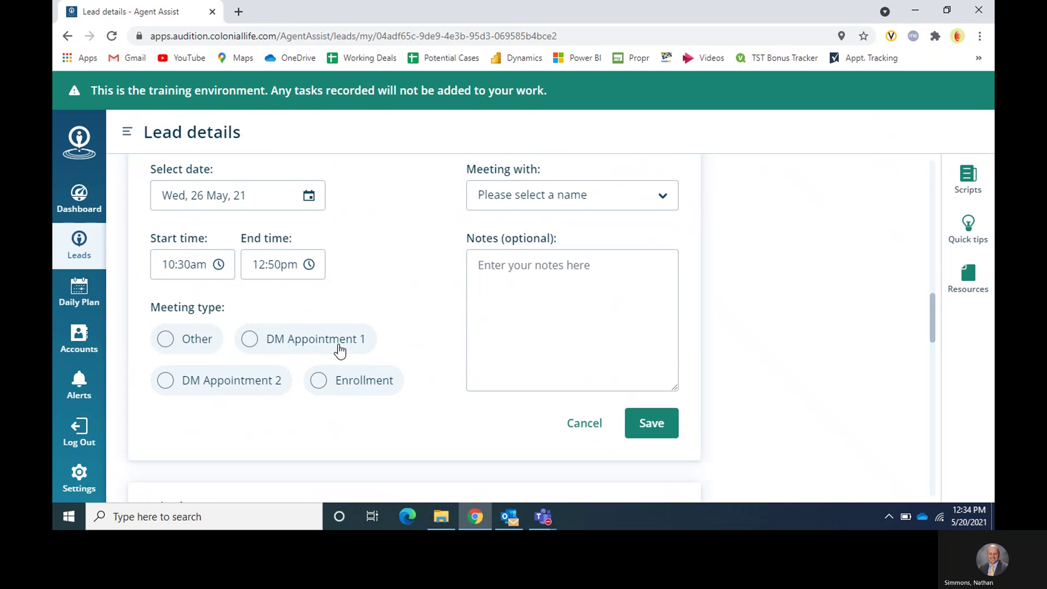
pyautogui.click(278, 263)
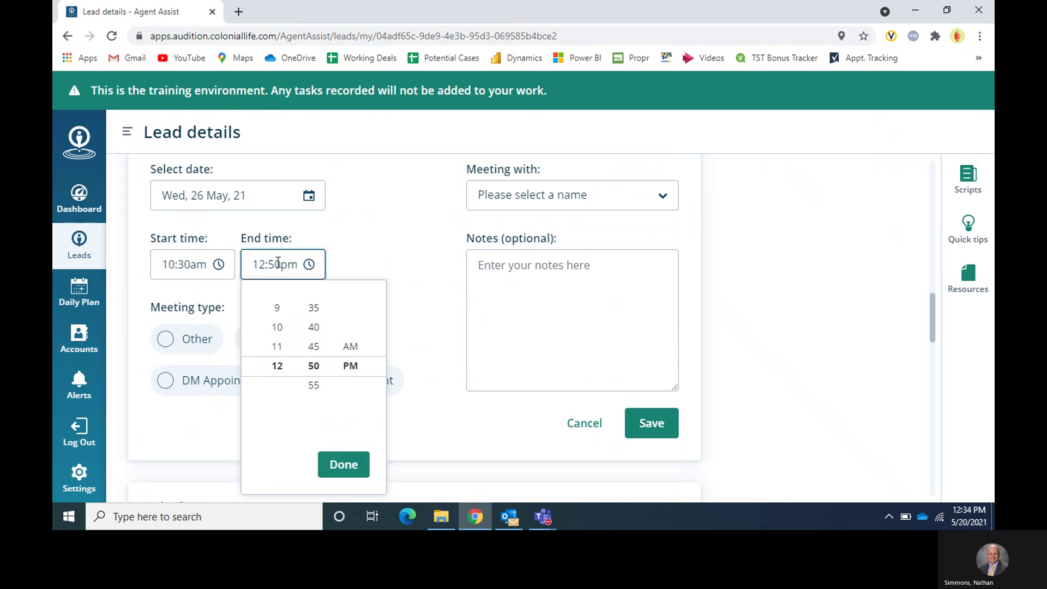
pyautogui.click(277, 327)
pyautogui.click(317, 350)
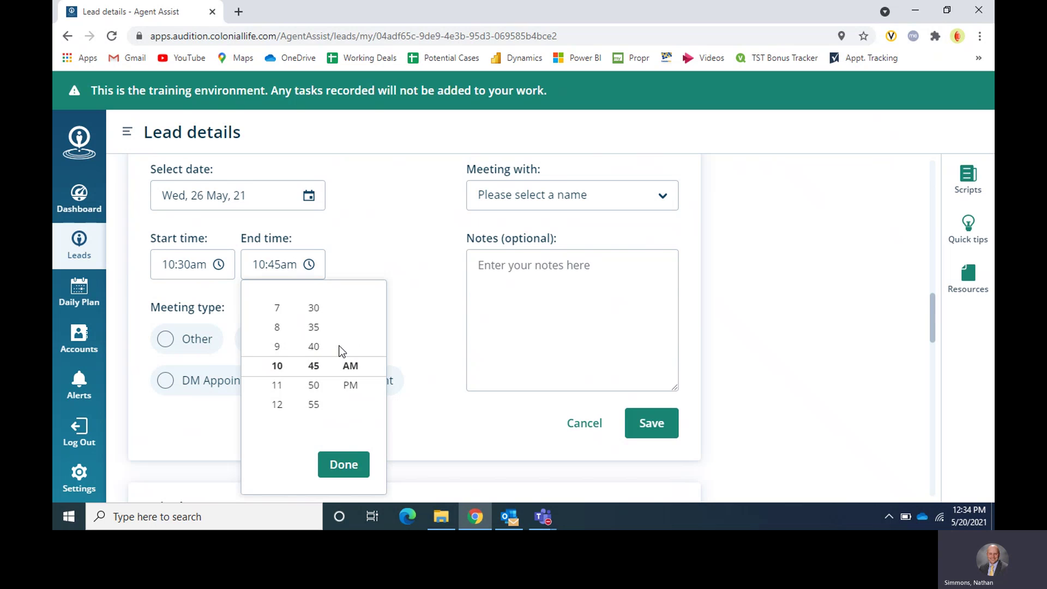
pyautogui.click(350, 349)
pyautogui.click(344, 464)
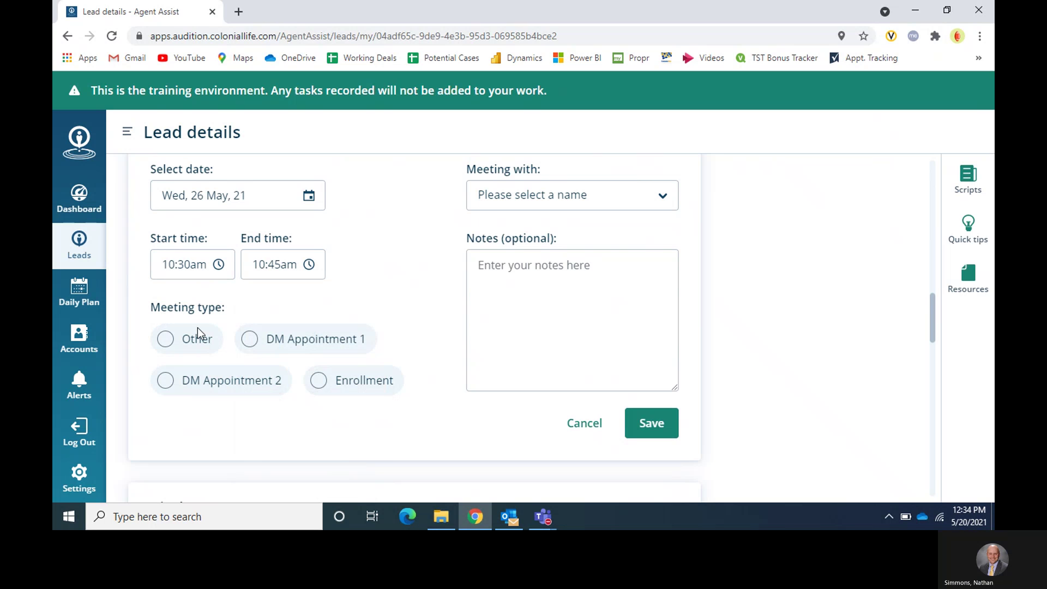
# Set the meeting type to DM Appointment 1, choose the CEO as the meeting contact and save the activity
pyautogui.click(249, 338)
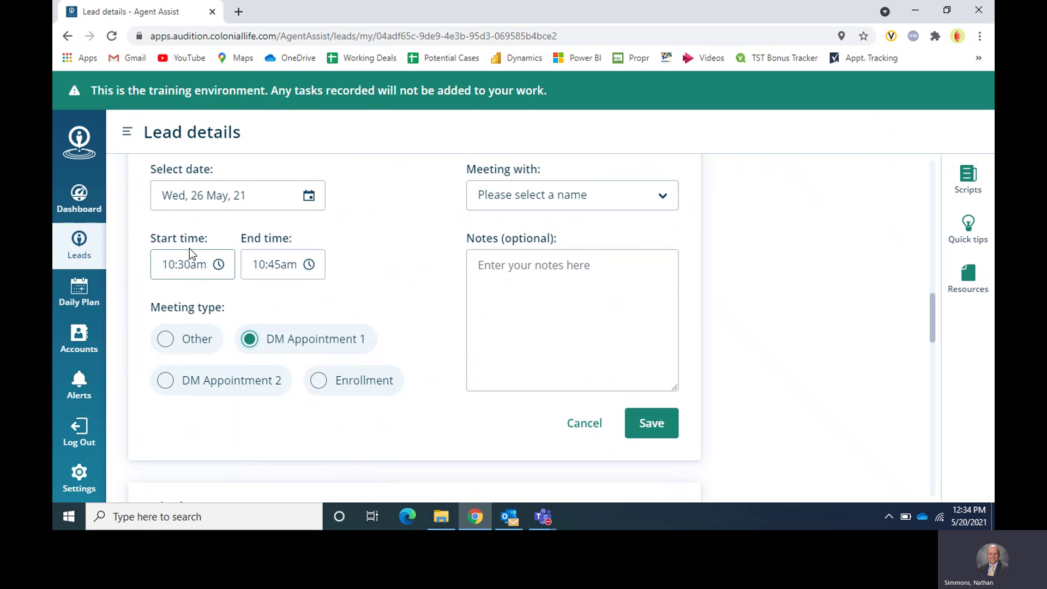
pyautogui.click(514, 210)
pyautogui.click(530, 236)
pyautogui.click(649, 432)
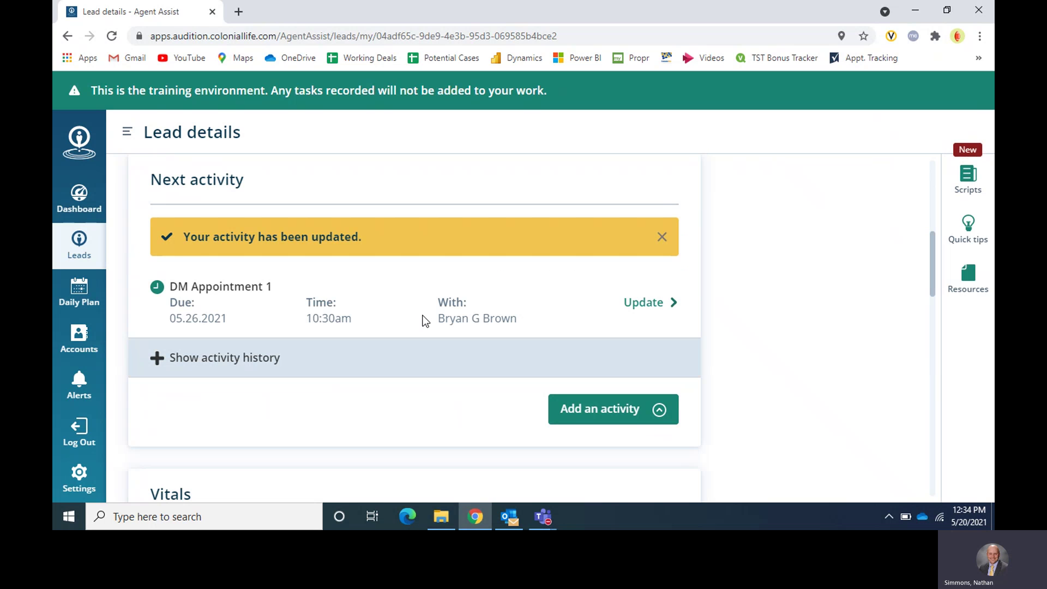
# Check the lead's status, open the daily plan for Wednesday, May 26 2021, and collapse the month calendar and side navigation to review the appointment
pyautogui.scroll(6, 403, 331)
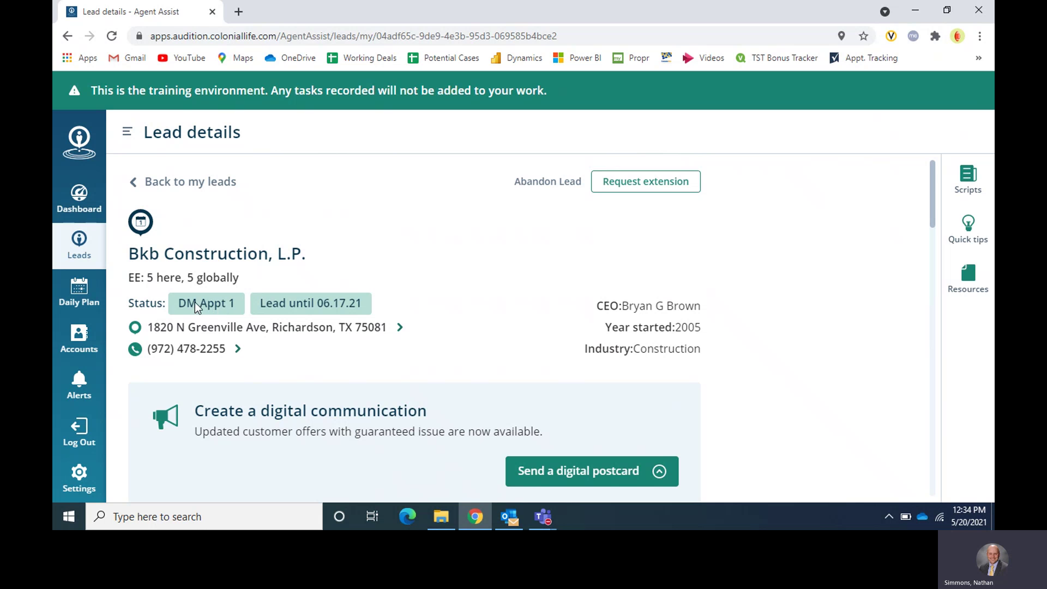
pyautogui.click(77, 293)
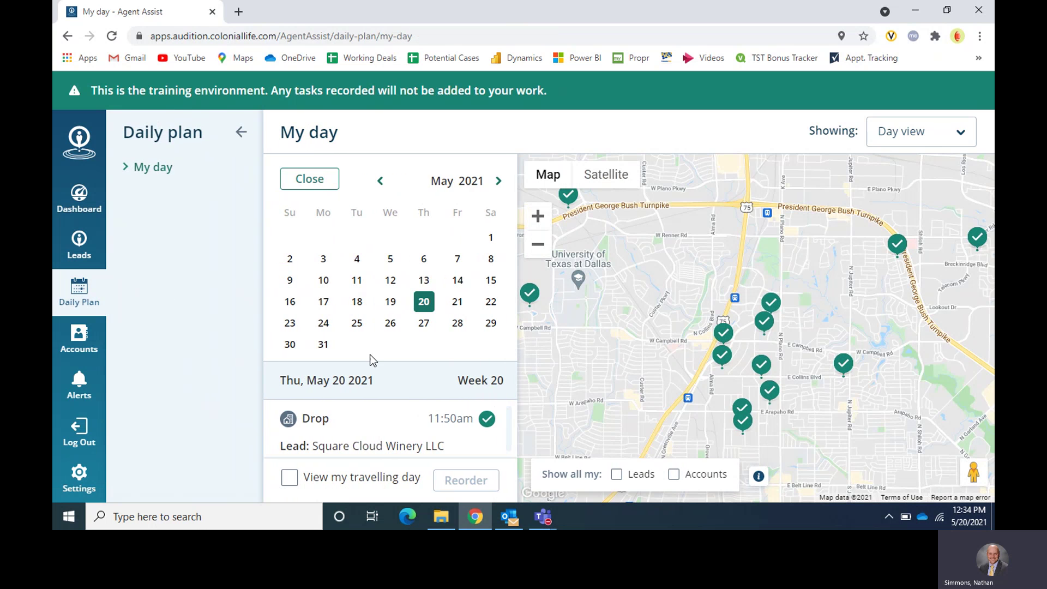
pyautogui.click(390, 323)
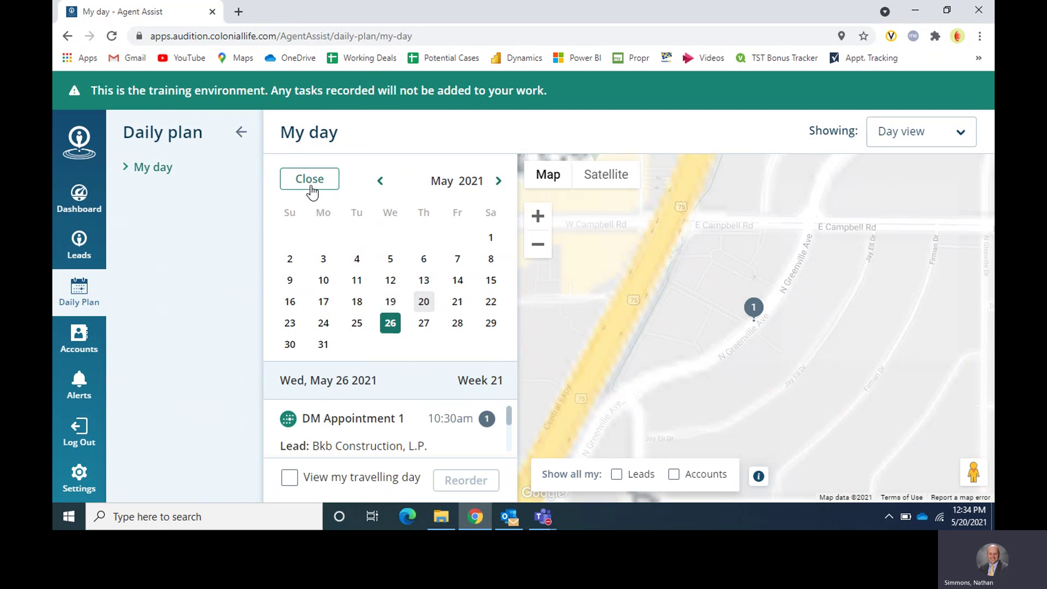
pyautogui.click(311, 181)
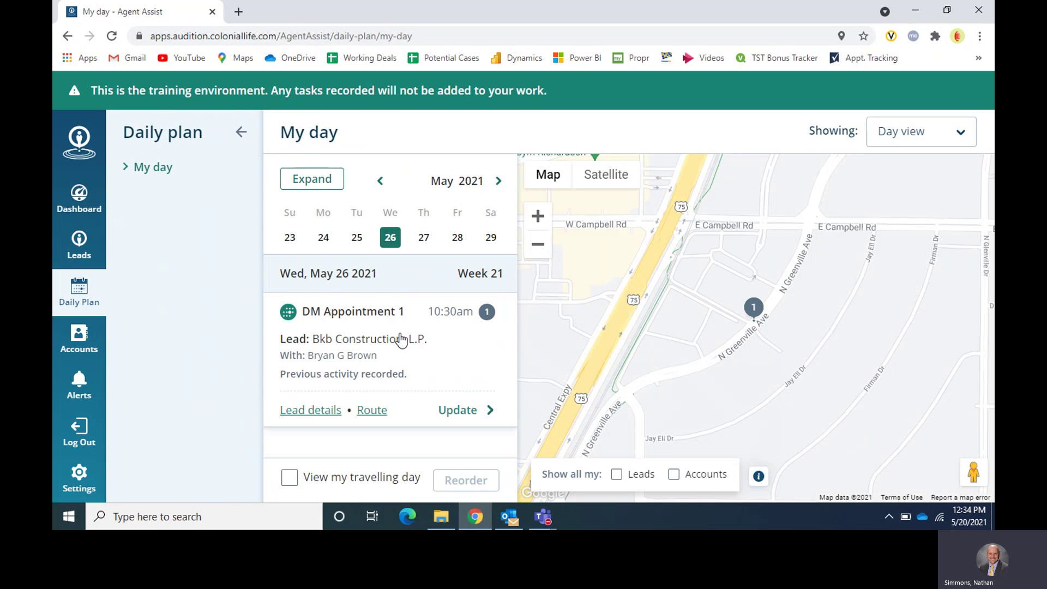
pyautogui.click(241, 132)
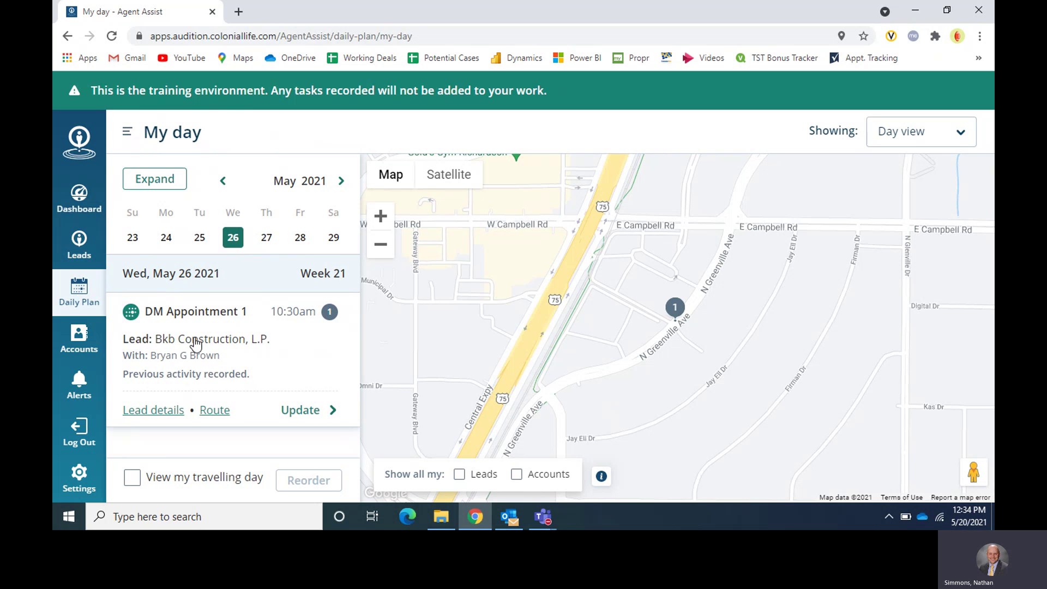
# Return to the leads list with the side navigation collapsed and switch to the Microsoft Teams call in progress
pyautogui.click(79, 243)
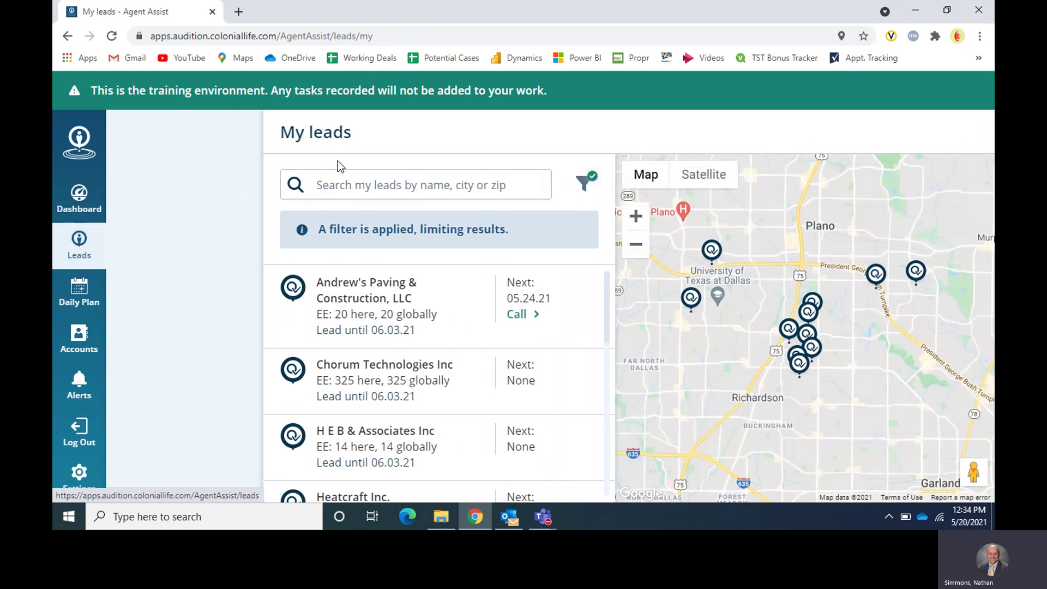
pyautogui.click(237, 131)
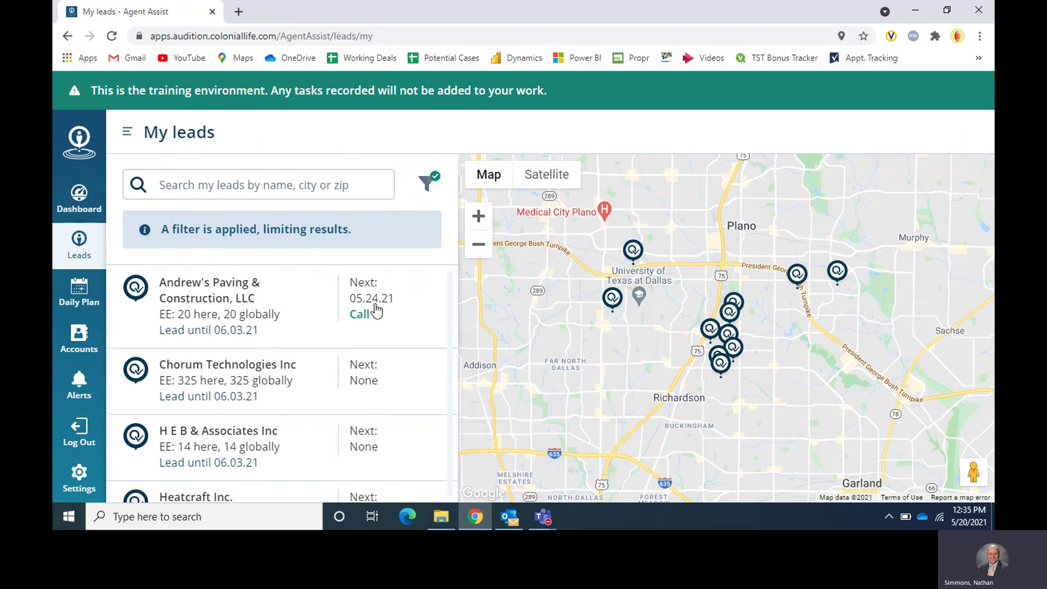
pyautogui.moveTo(546, 528)
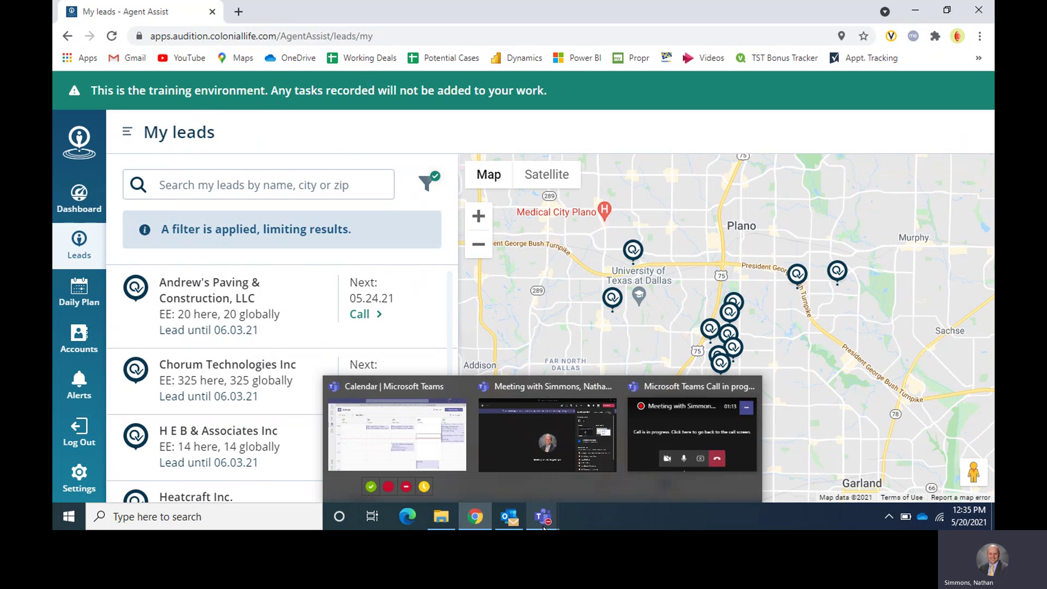
pyautogui.click(693, 431)
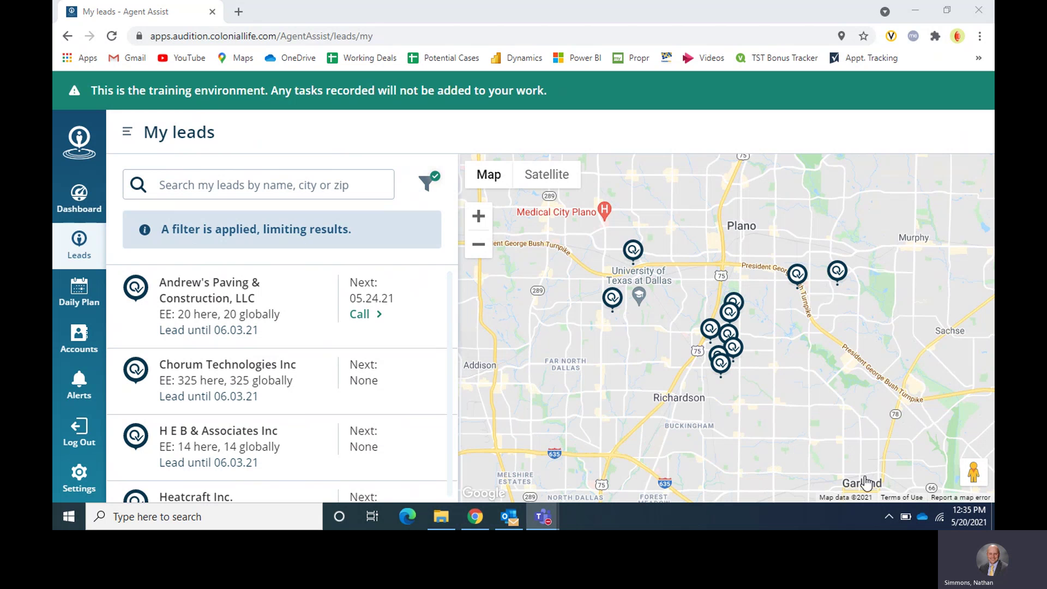